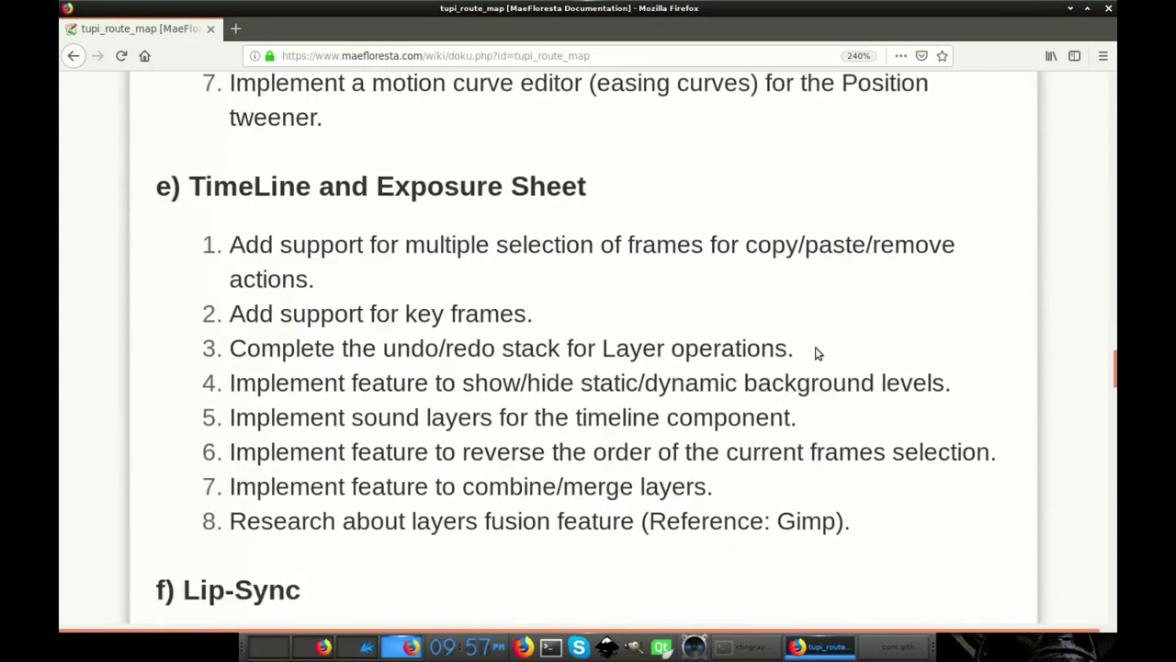
- Scroll the roadmap to 'h) Sound' and highlight the 'Add sound support to video export module.' line
{"action": "scroll", "coordinate": [817, 353], "scroll_direction": "down", "scroll_amount": 10}
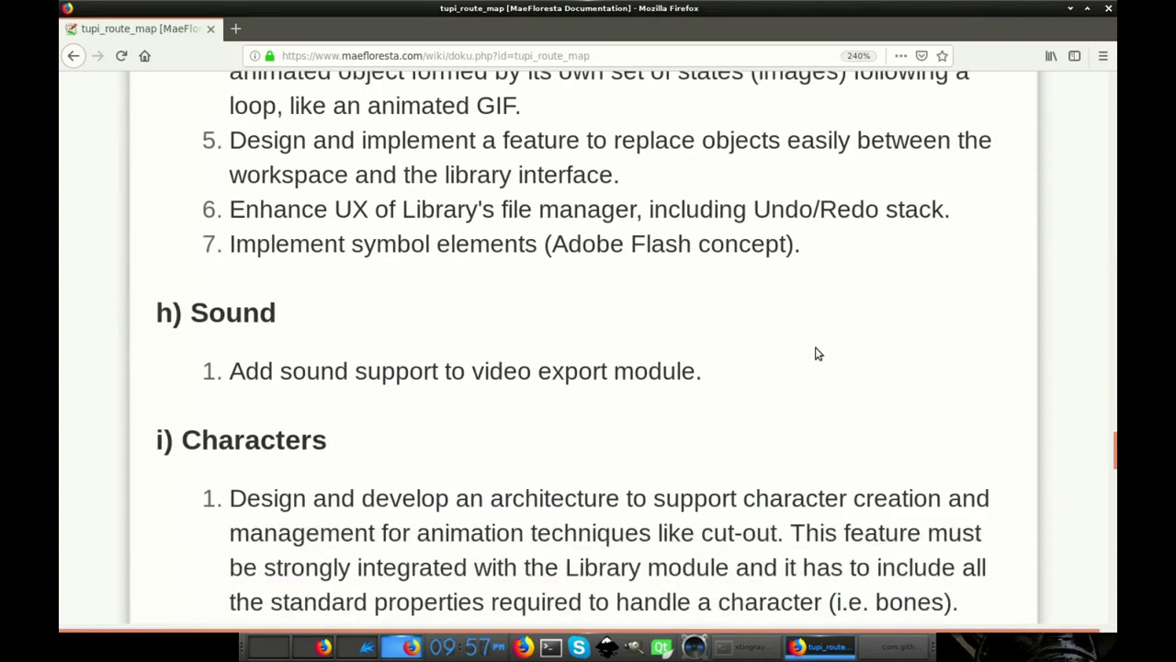
{"action": "scroll", "coordinate": [817, 353], "scroll_direction": "down", "scroll_amount": 3}
{"action": "left_click_drag", "start_coordinate": [644, 259], "coordinate": [207, 259]}
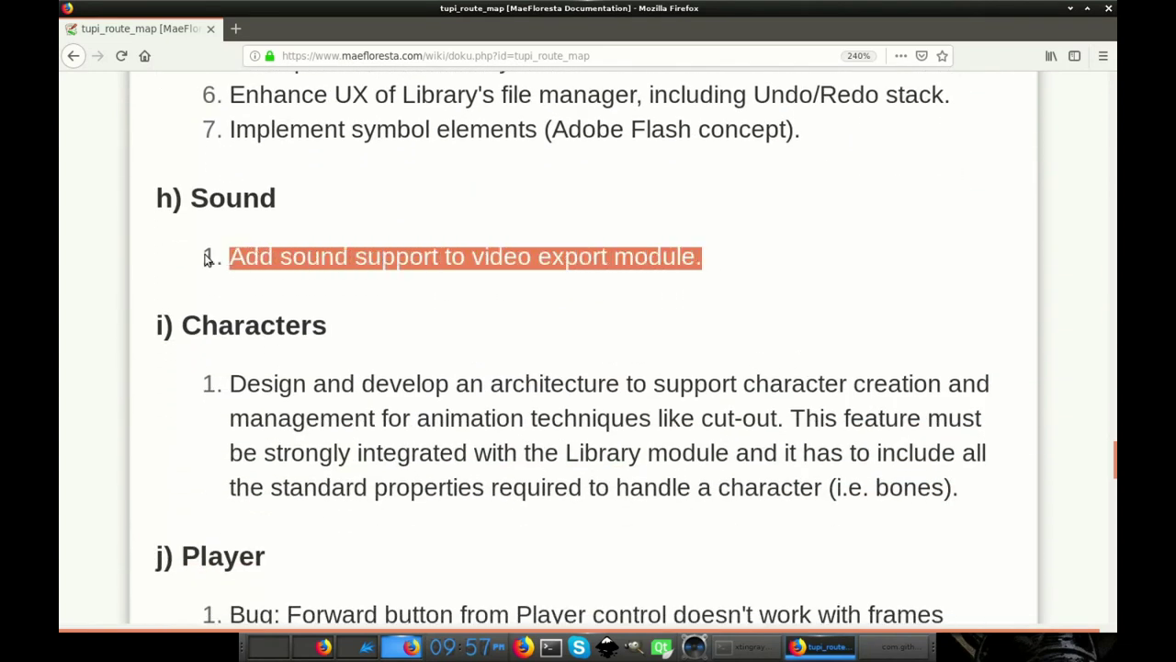
{"action": "left_click", "coordinate": [827, 295]}
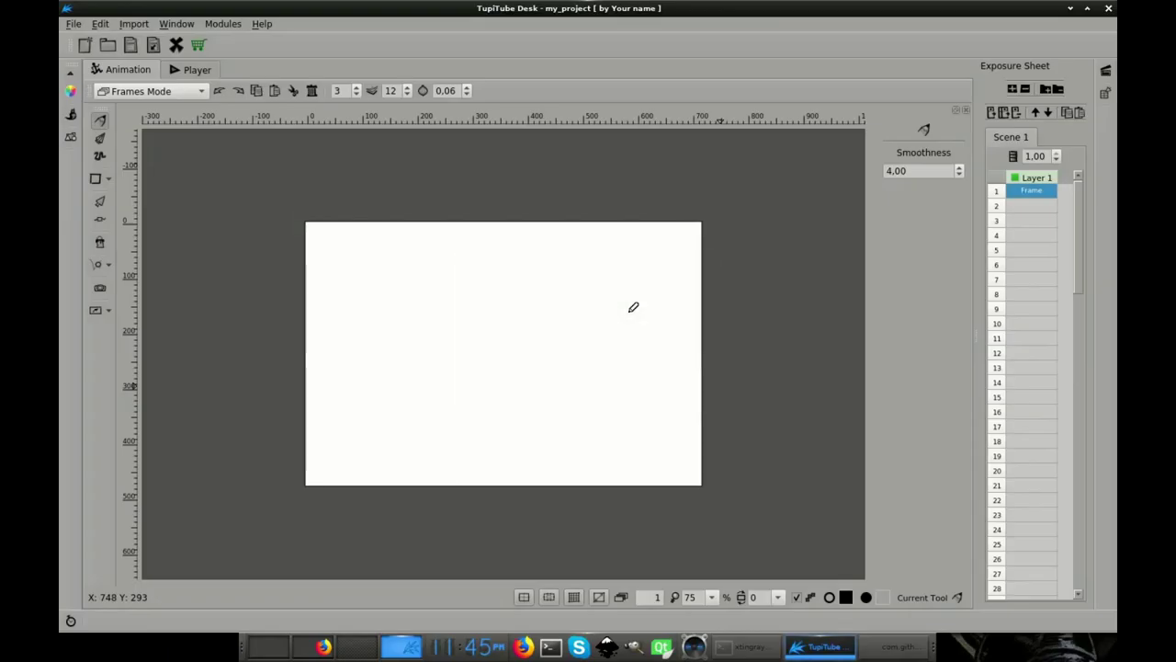
- Import boing.mp3 into the project library as a Sound File
{"action": "left_click", "coordinate": [70, 137]}
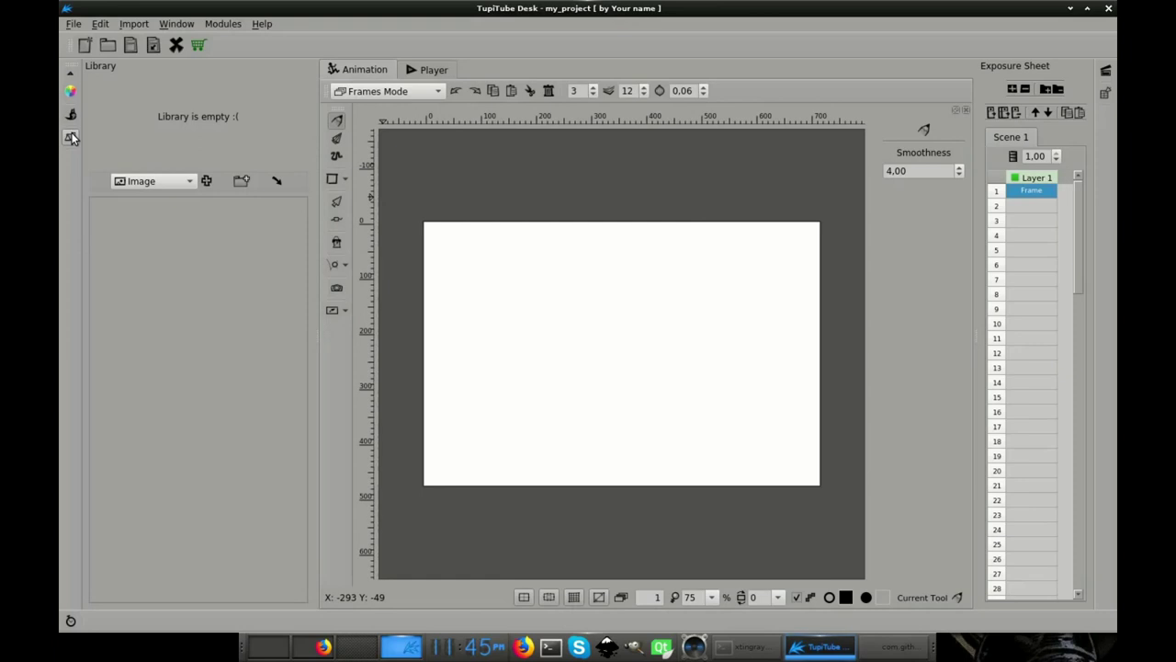
{"action": "left_click", "coordinate": [190, 181]}
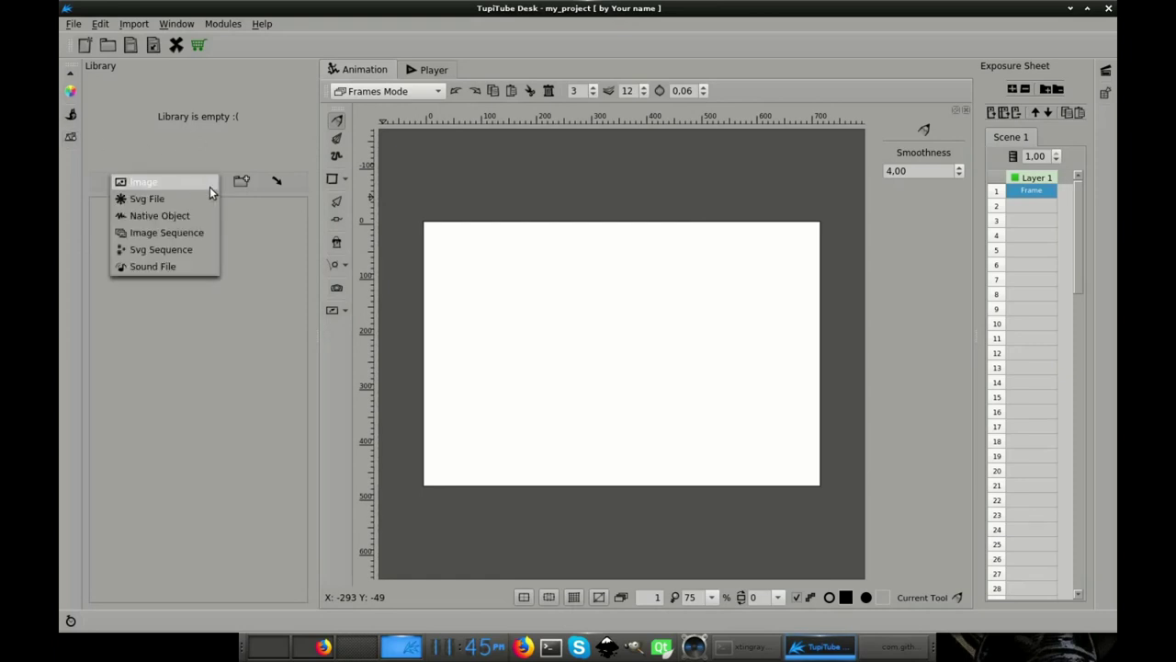
{"action": "left_click", "coordinate": [204, 268]}
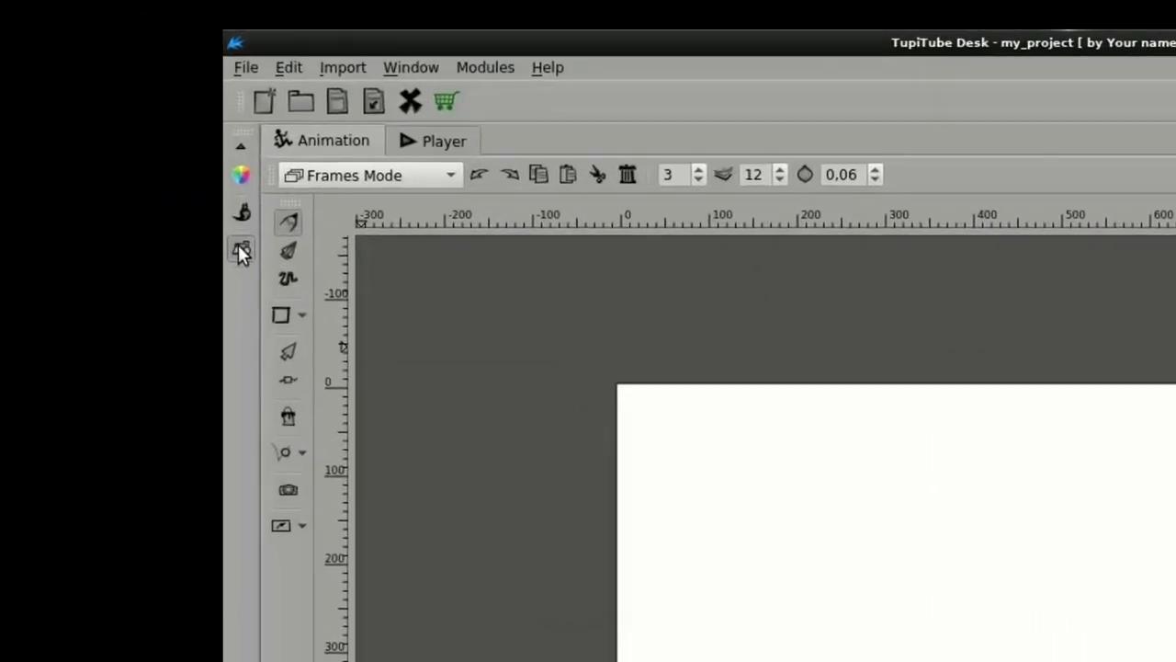
{"action": "left_click", "coordinate": [241, 250]}
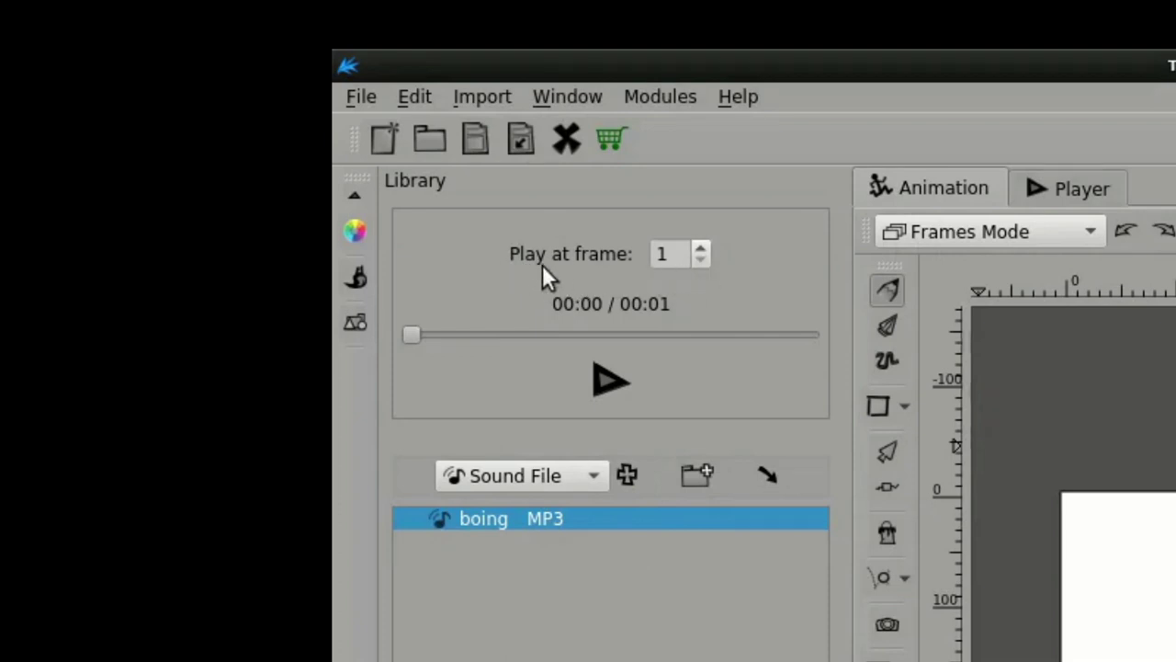
- Raise the sound's 'Play at frame' value to 10
{"action": "left_click", "coordinate": [702, 244]}
{"action": "left_click", "coordinate": [703, 245]}
{"action": "left_click", "coordinate": [702, 245]}
{"action": "left_click", "coordinate": [702, 244]}
{"action": "left_click", "coordinate": [702, 244]}
{"action": "left_click", "coordinate": [703, 244]}
{"action": "left_click", "coordinate": [703, 244]}
{"action": "left_click", "coordinate": [702, 244]}
{"action": "left_click", "coordinate": [702, 245]}
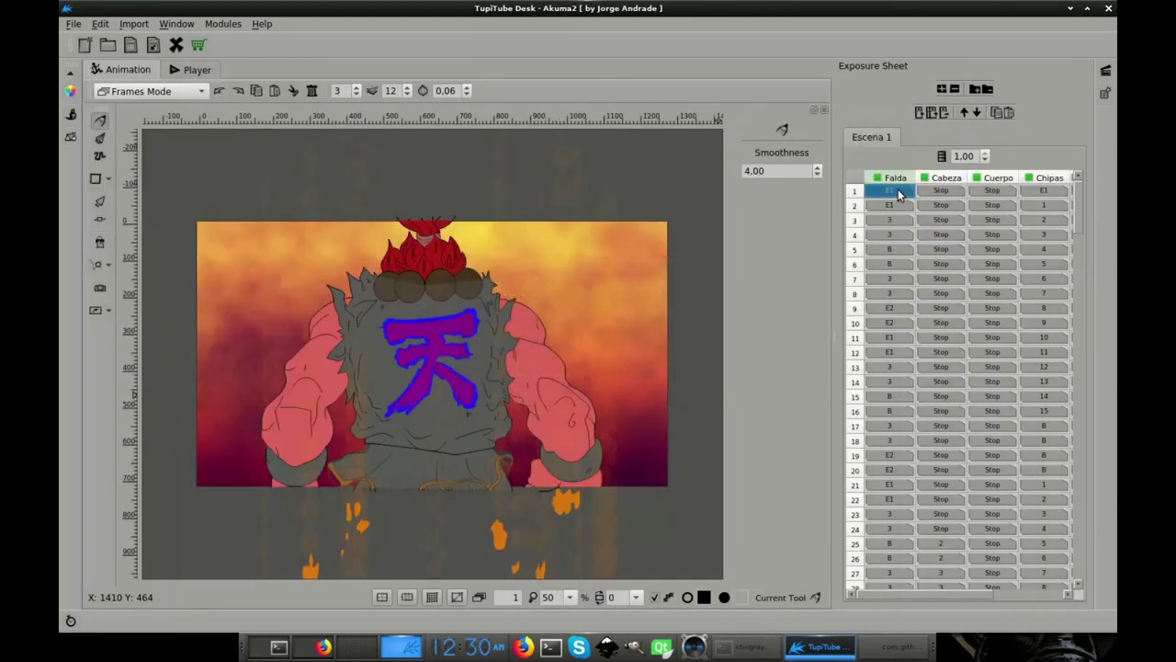
- Step Akuma2 through frames 10, 20 and 29, preview the scene, then relaunch tupitube.desk from the terminal
{"action": "key", "text": "Down"}
{"action": "key", "text": "Down"}
{"action": "key", "text": "Down"}
{"action": "key", "text": "Down"}
{"action": "key", "text": "Down"}
{"action": "key", "text": "Down"}
{"action": "key", "text": "Down"}
{"action": "key", "text": "Down"}
{"action": "key", "text": "Down"}
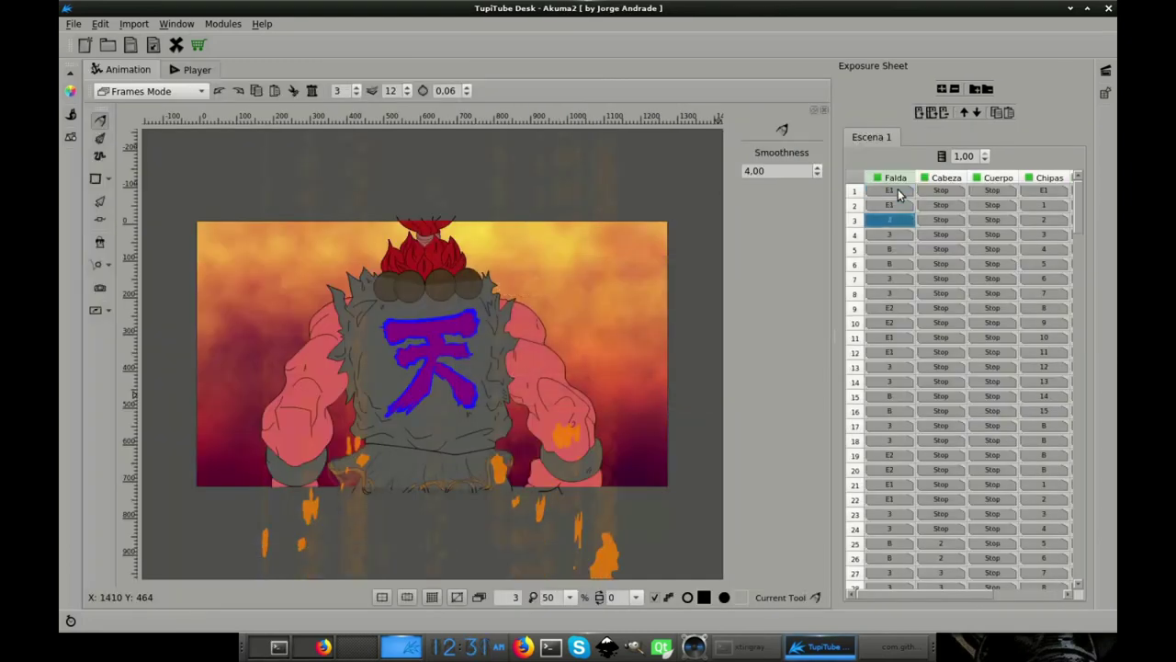
{"action": "key", "text": "Down"}
{"action": "key", "text": "Down"}
{"action": "key", "text": "Down"}
{"action": "key", "text": "Down"}
{"action": "key", "text": "Down"}
{"action": "key", "text": "Down"}
{"action": "key", "text": "Down"}
{"action": "key", "text": "Down"}
{"action": "key", "text": "Down"}
{"action": "key", "text": "Down"}
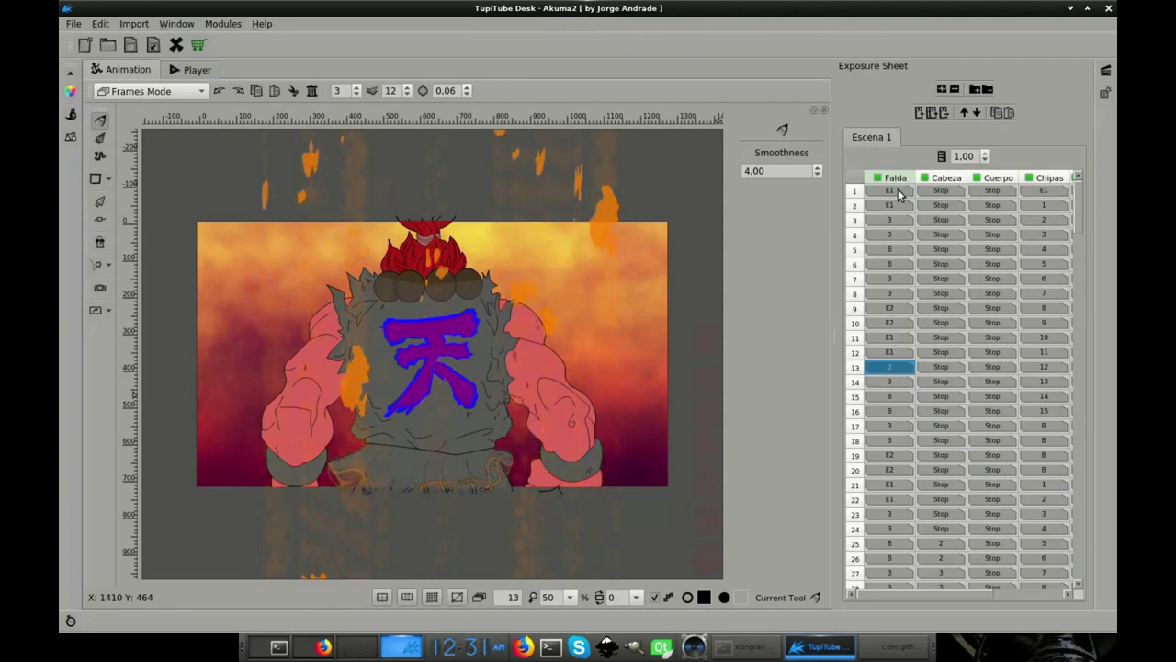
{"action": "key", "text": "Down"}
{"action": "key", "text": "Down"}
{"action": "key", "text": "Down"}
{"action": "key", "text": "Down"}
{"action": "key", "text": "Down"}
{"action": "key", "text": "Down"}
{"action": "key", "text": "Down"}
{"action": "key", "text": "Down"}
{"action": "key", "text": "Down"}
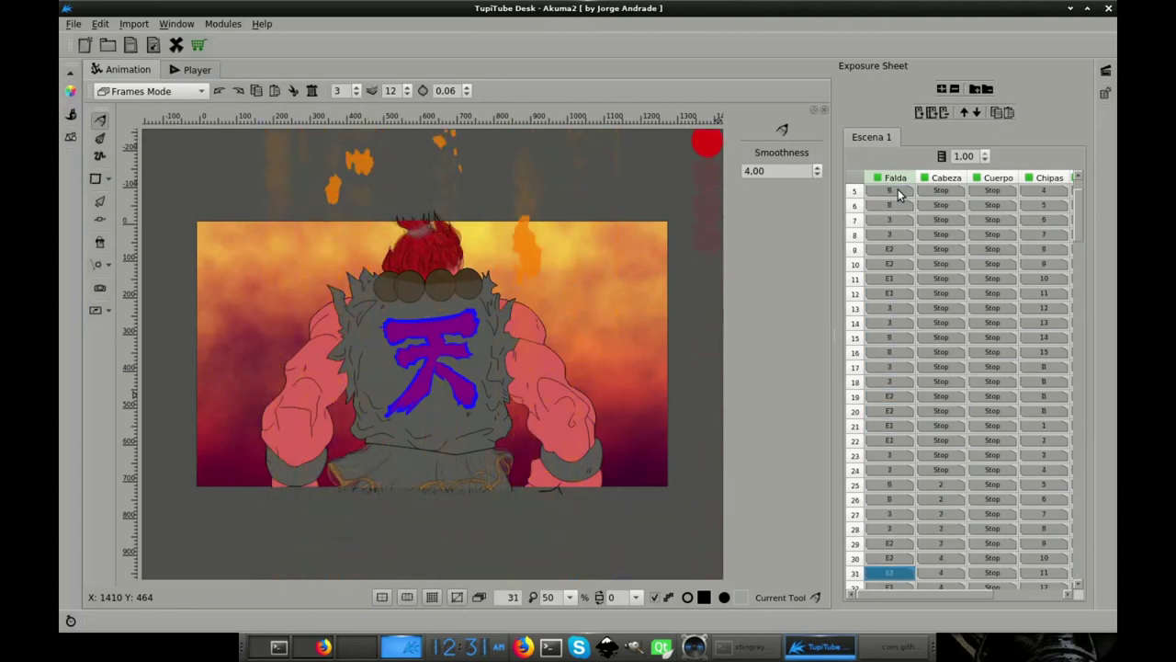
{"action": "key", "text": "ctrl+2"}
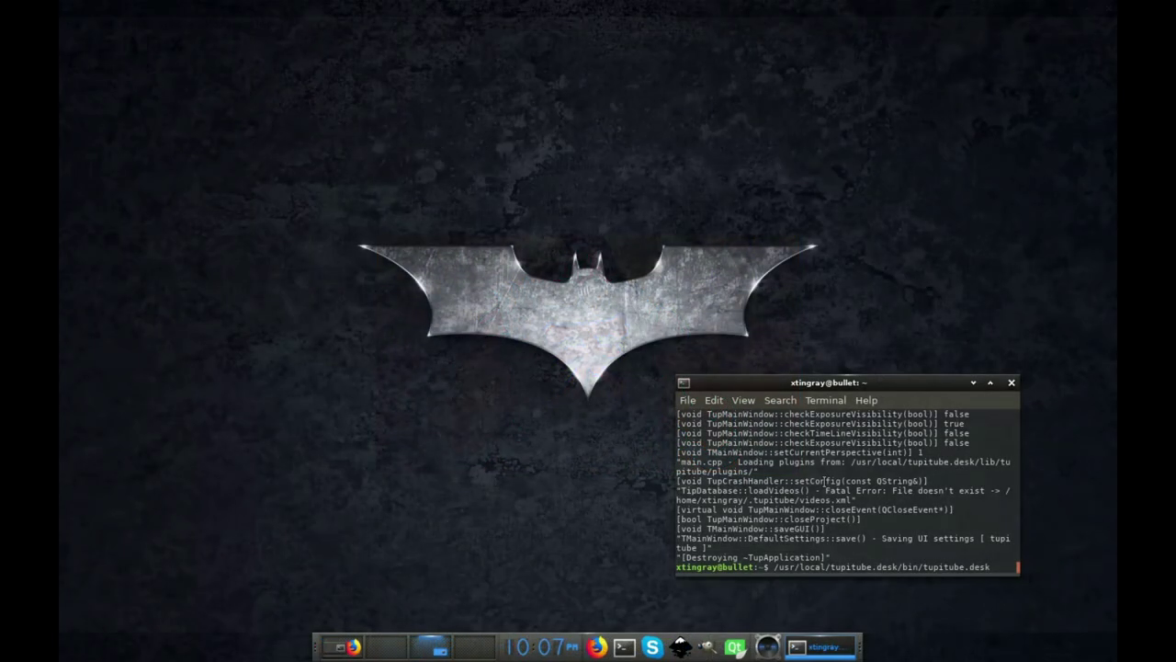
{"action": "key", "text": "Return"}
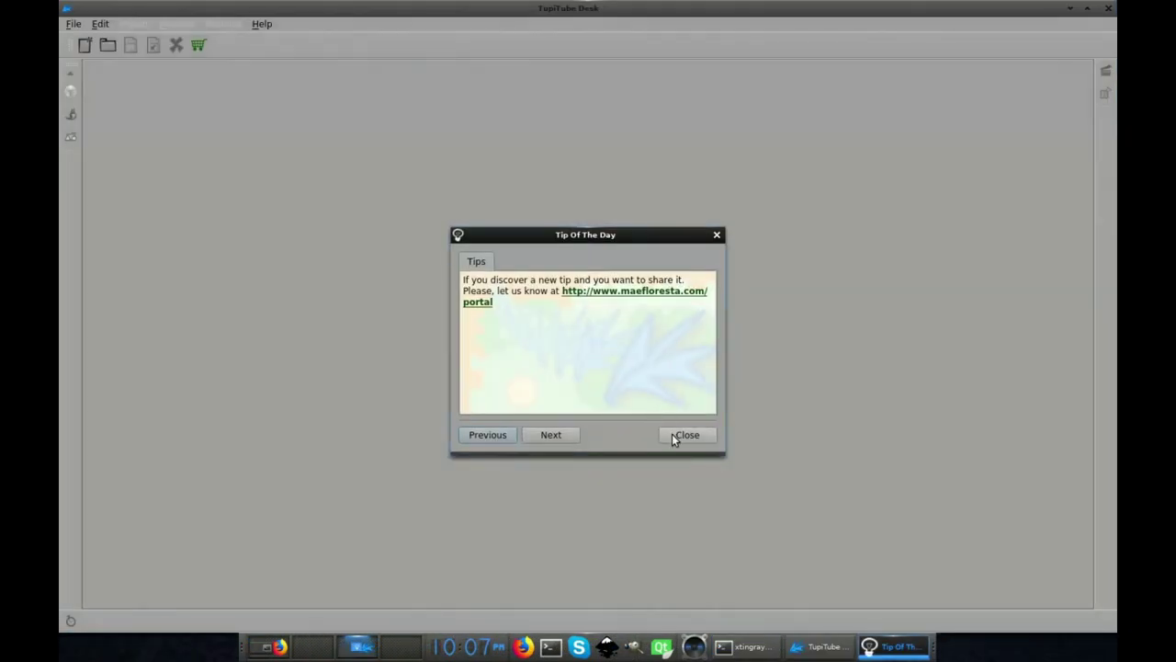
- Create my_project with default 720×480, 25 FPS settings and fill Layer 1 to 35 frames
{"action": "left_click", "coordinate": [672, 434]}
{"action": "left_click", "coordinate": [85, 44]}
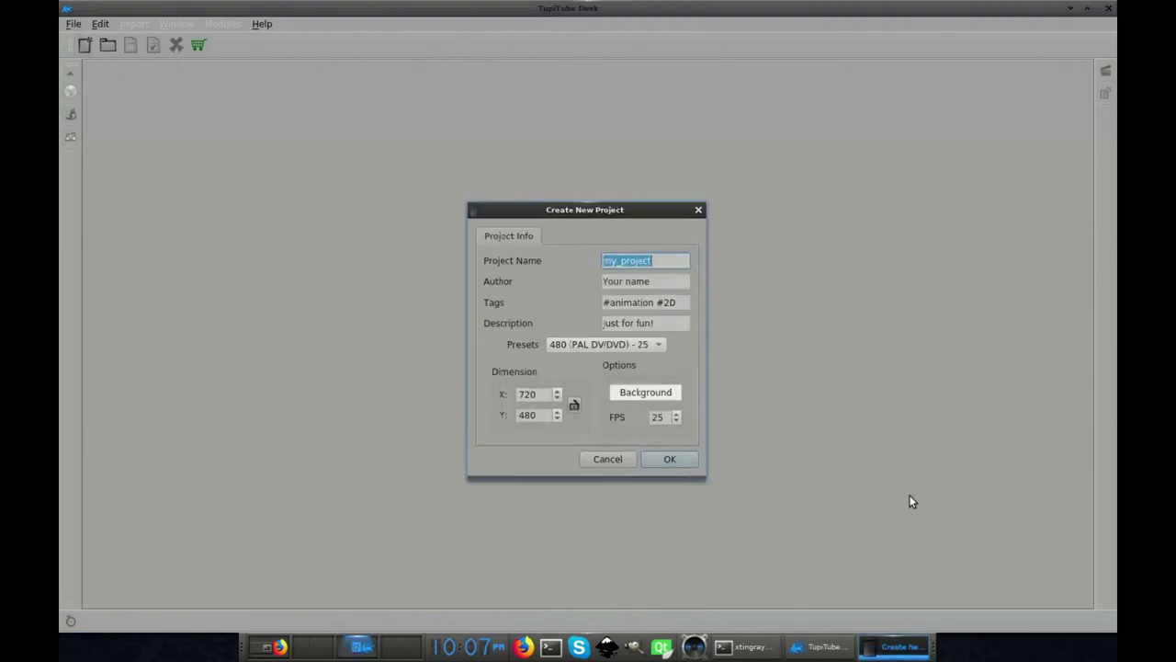
{"action": "left_click", "coordinate": [671, 460]}
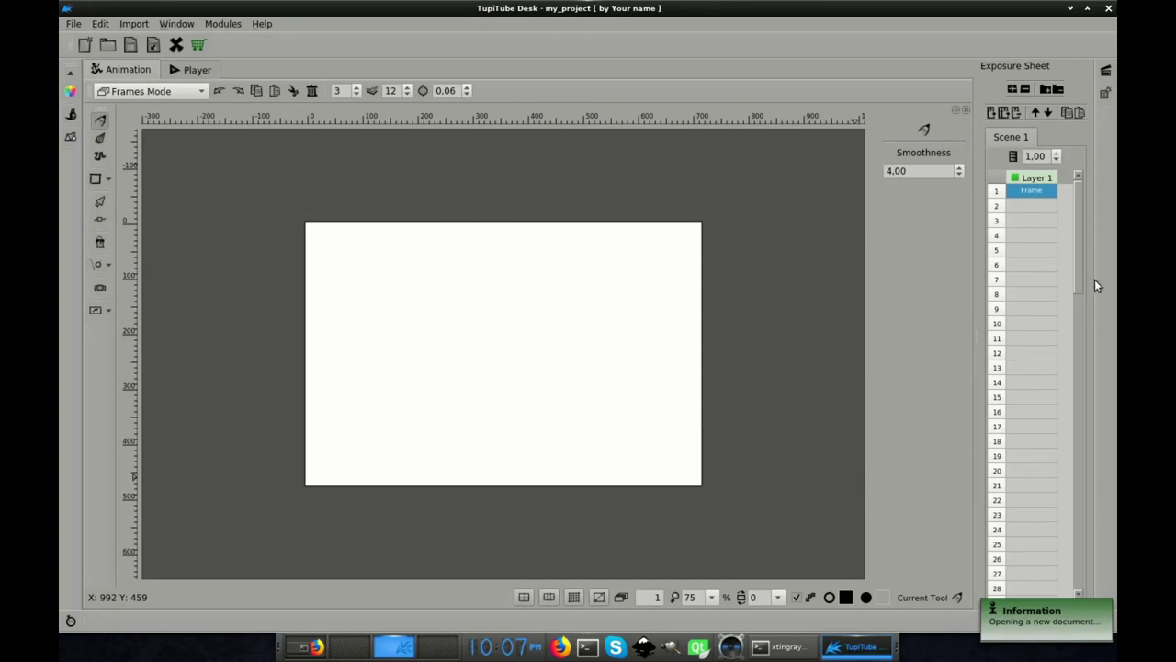
{"action": "left_click_drag", "start_coordinate": [1080, 265], "coordinate": [1082, 311]}
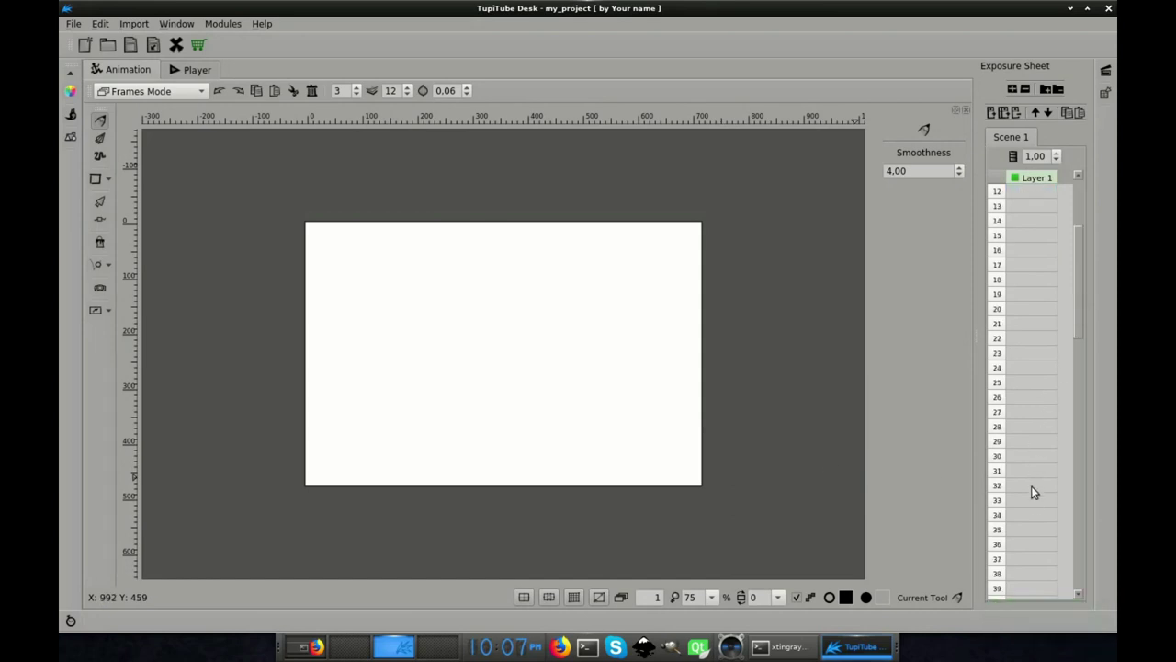
{"action": "left_click", "coordinate": [1022, 532]}
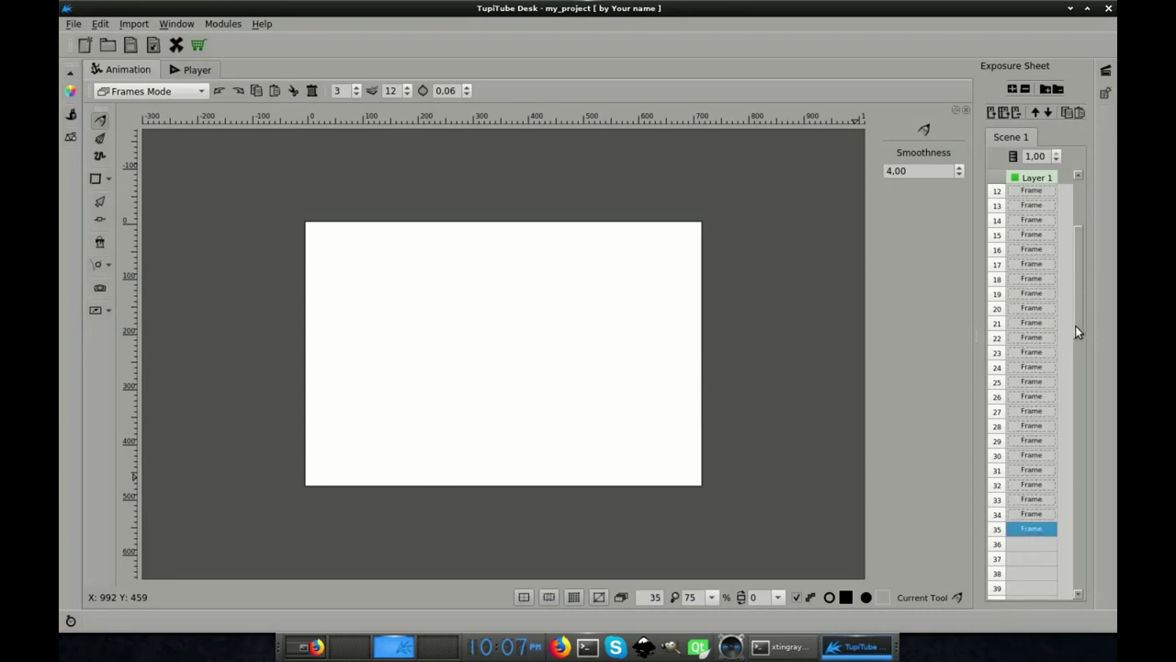
{"action": "left_click_drag", "start_coordinate": [1079, 322], "coordinate": [1082, 263]}
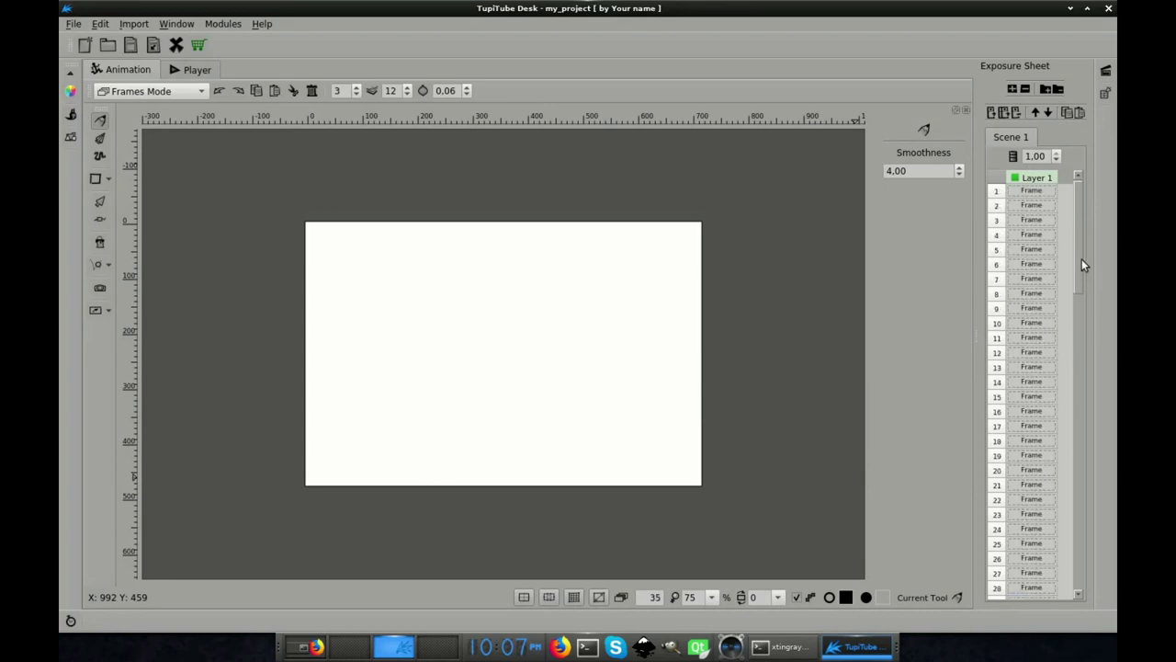
- Import boing.mp3 to play at frame 5 and preview the 35-frame scene with sound
{"action": "left_click", "coordinate": [70, 137]}
{"action": "left_click", "coordinate": [192, 181]}
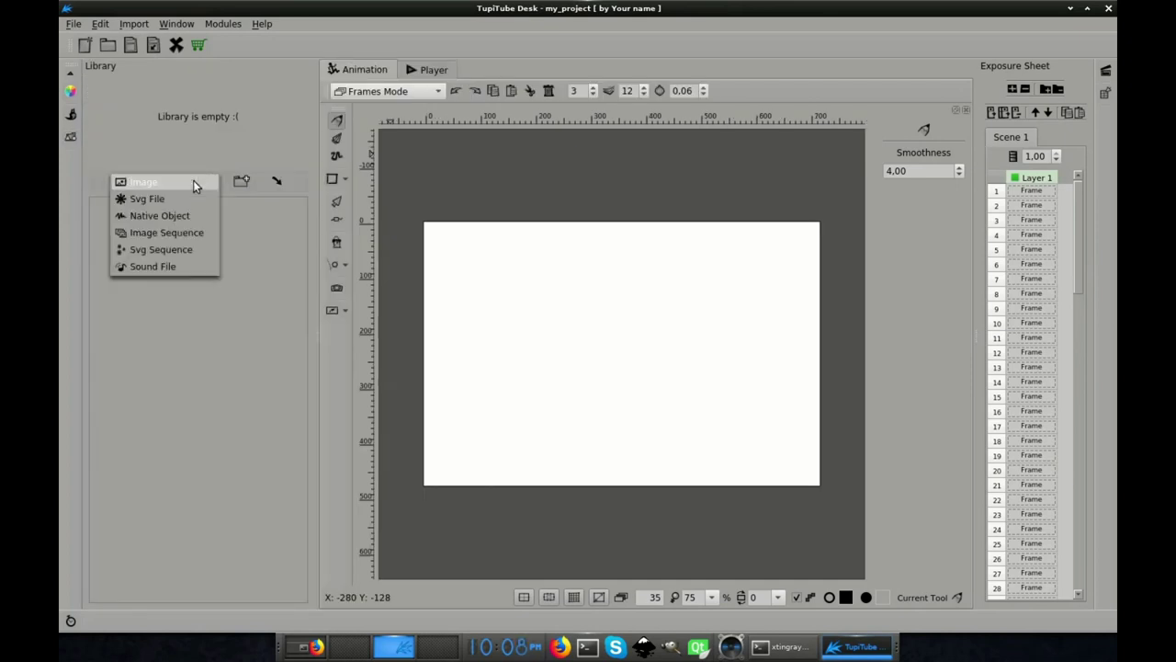
{"action": "left_click", "coordinate": [180, 268]}
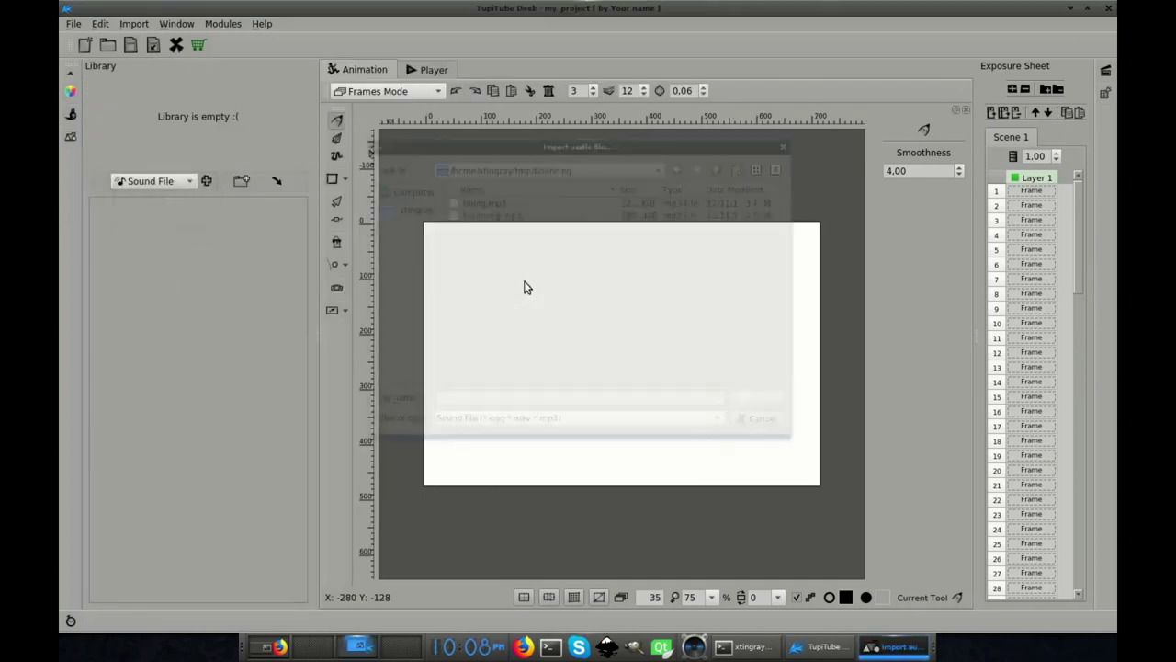
{"action": "left_click", "coordinate": [482, 198]}
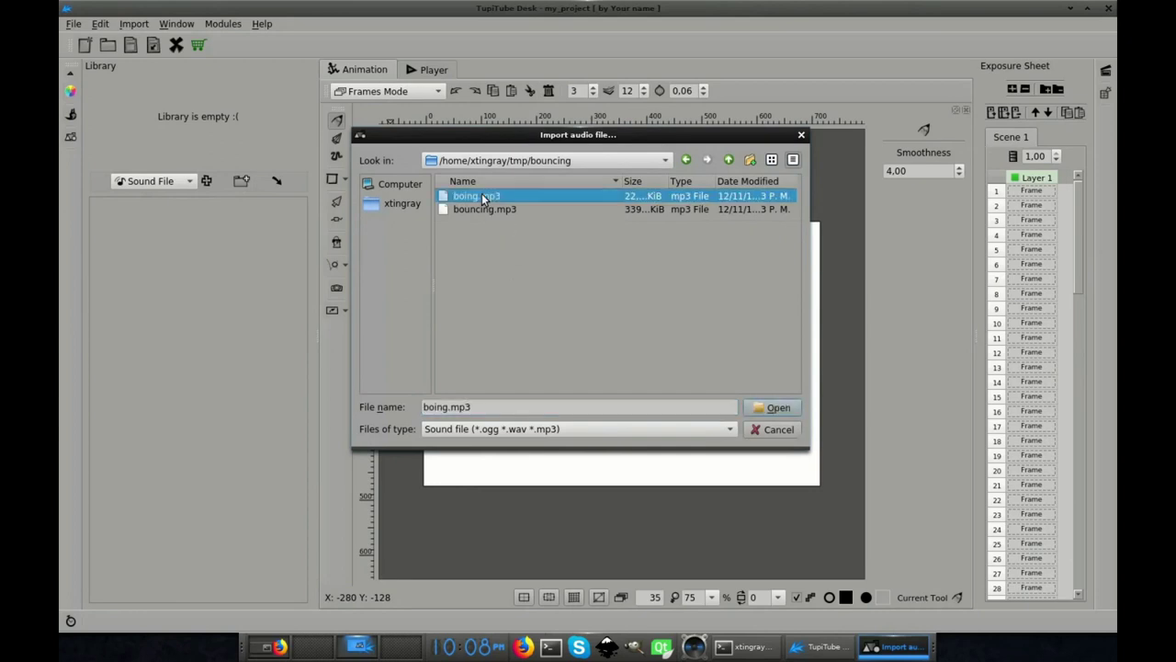
{"action": "left_click", "coordinate": [776, 408]}
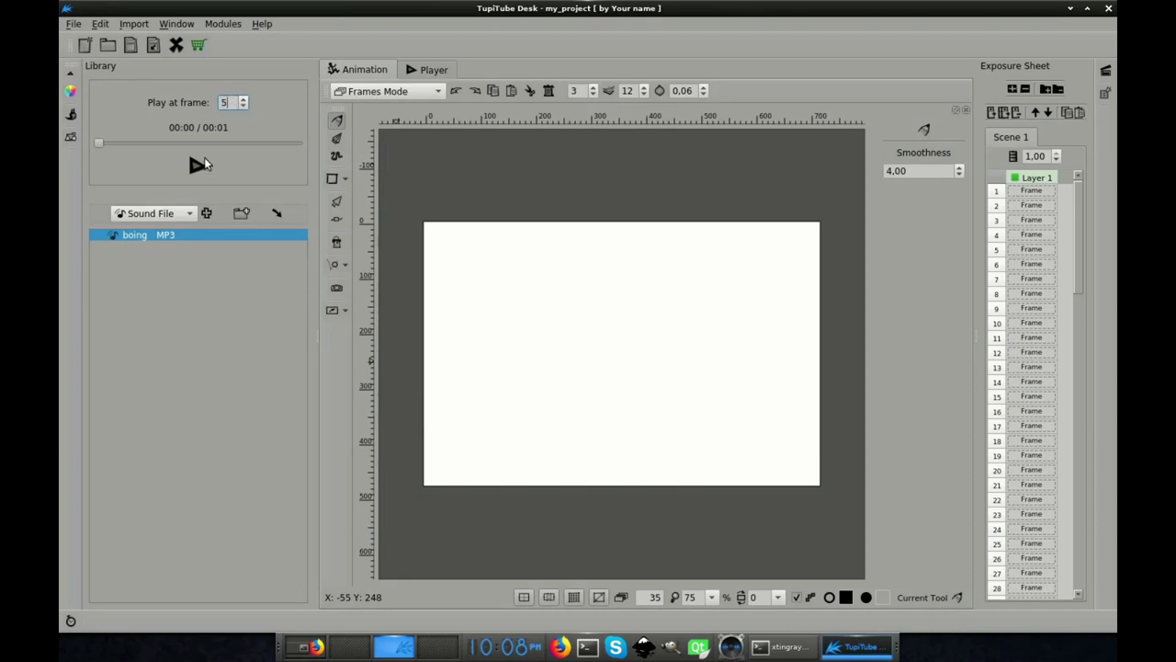
{"action": "left_click", "coordinate": [432, 70]}
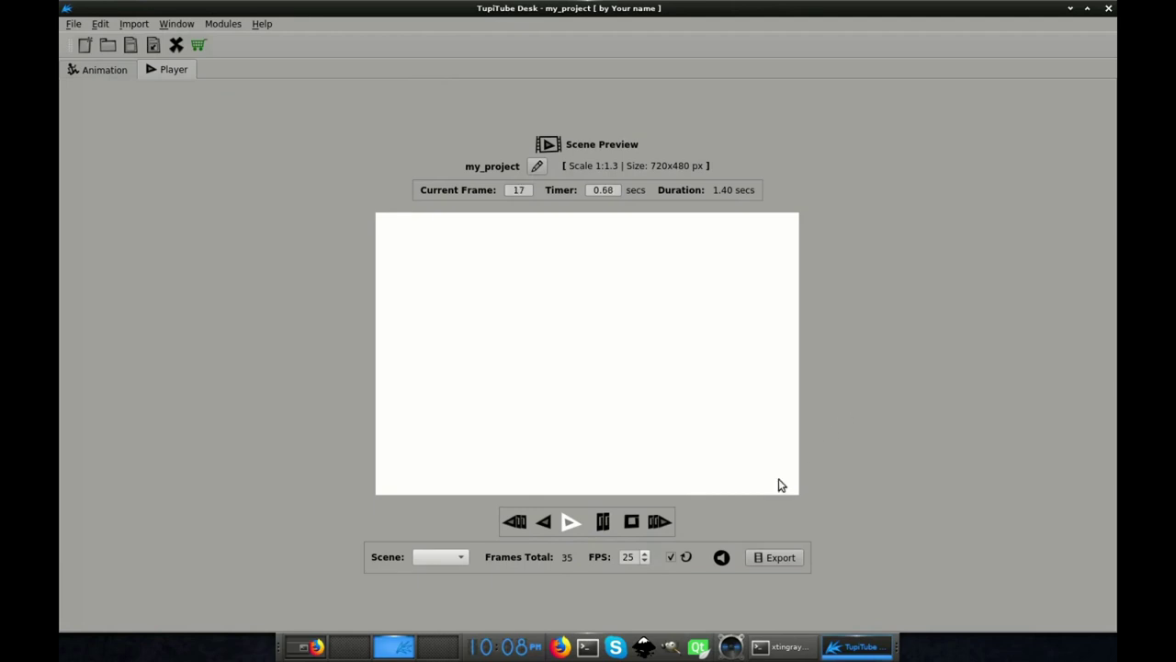
- Draw a small circle to the left of the page with the ellipse tool
{"action": "left_click", "coordinate": [96, 69]}
{"action": "left_click", "coordinate": [70, 136]}
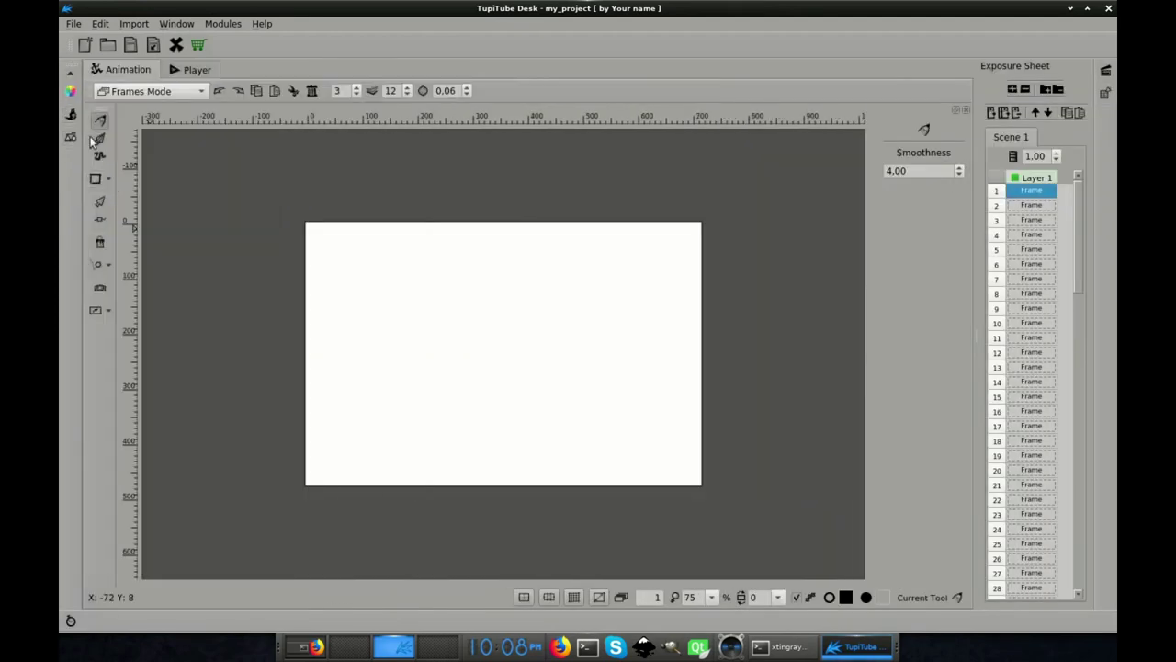
{"action": "left_click", "coordinate": [109, 178]}
{"action": "left_click", "coordinate": [137, 198]}
{"action": "left_click_drag", "start_coordinate": [227, 239], "coordinate": [276, 283]}
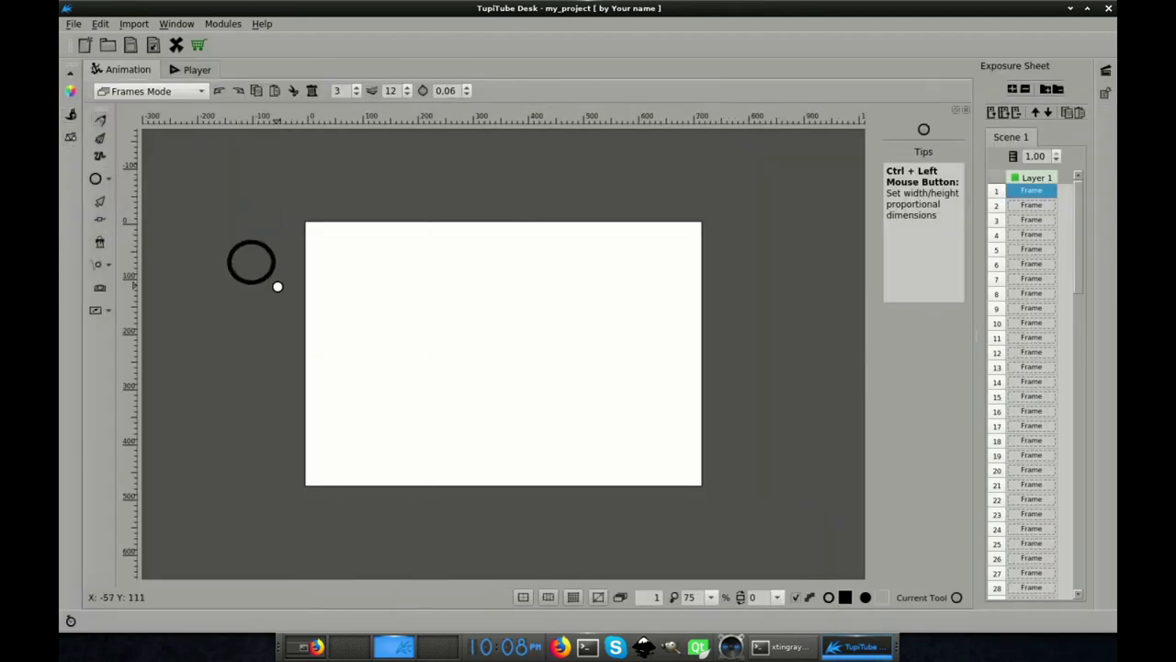
- Give the circle a position tween along a two-point path, curving both segments
{"action": "left_click", "coordinate": [109, 265]}
{"action": "left_click", "coordinate": [139, 267]}
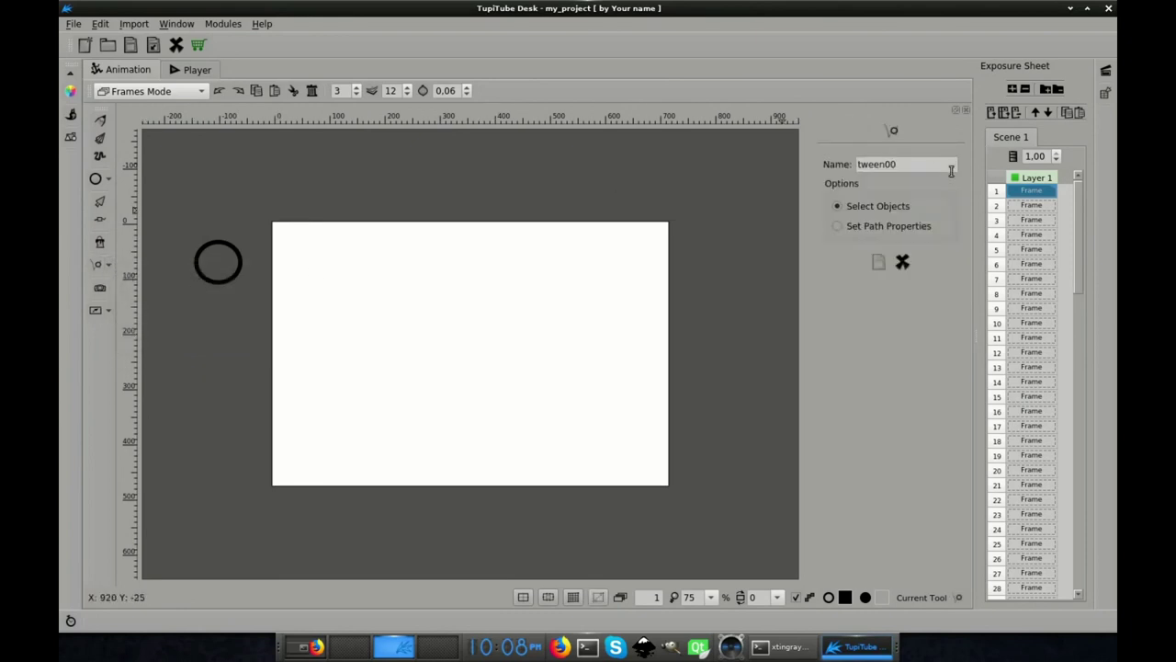
{"action": "left_click", "coordinate": [241, 262]}
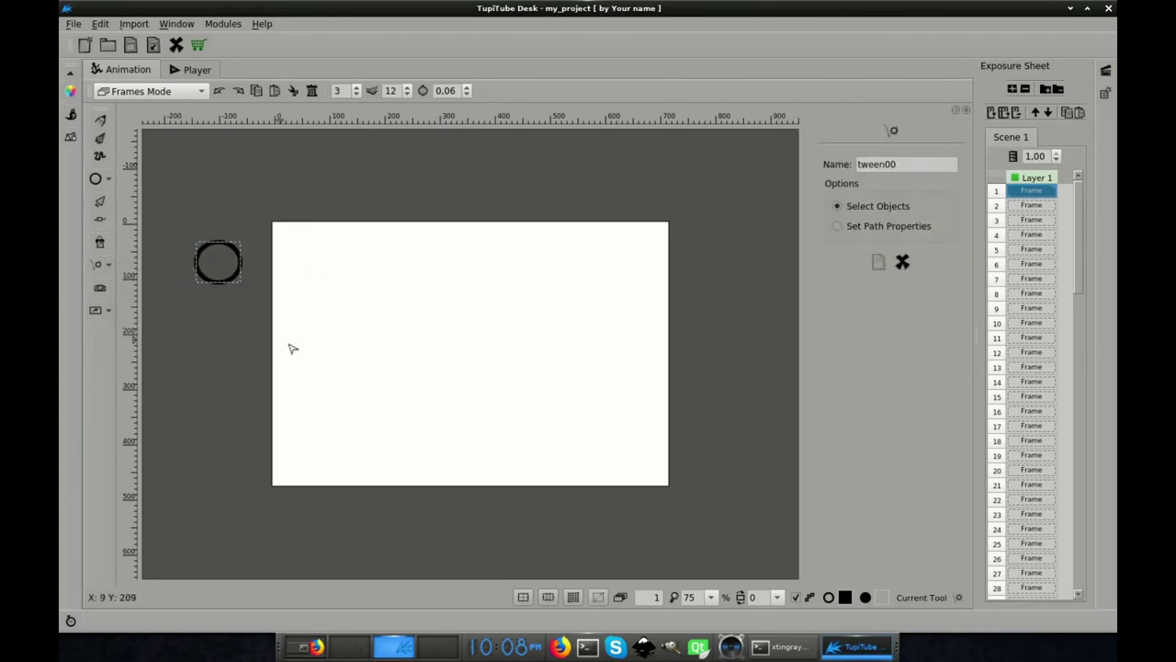
{"action": "left_click", "coordinate": [467, 455]}
{"action": "left_click", "coordinate": [729, 286]}
{"action": "left_click_drag", "start_coordinate": [466, 456], "coordinate": [401, 269]}
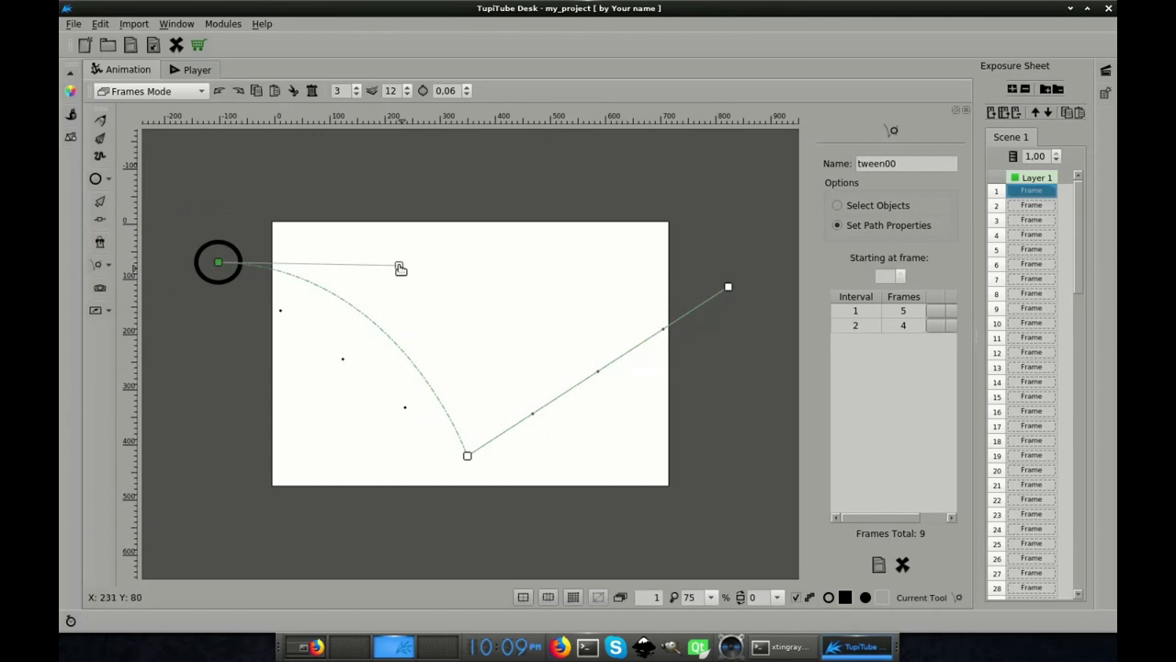
{"action": "left_click_drag", "start_coordinate": [729, 286], "coordinate": [576, 246]}
- Set the path's two intervals to 15 and 12 frames
{"action": "double_click", "coordinate": [908, 311]}
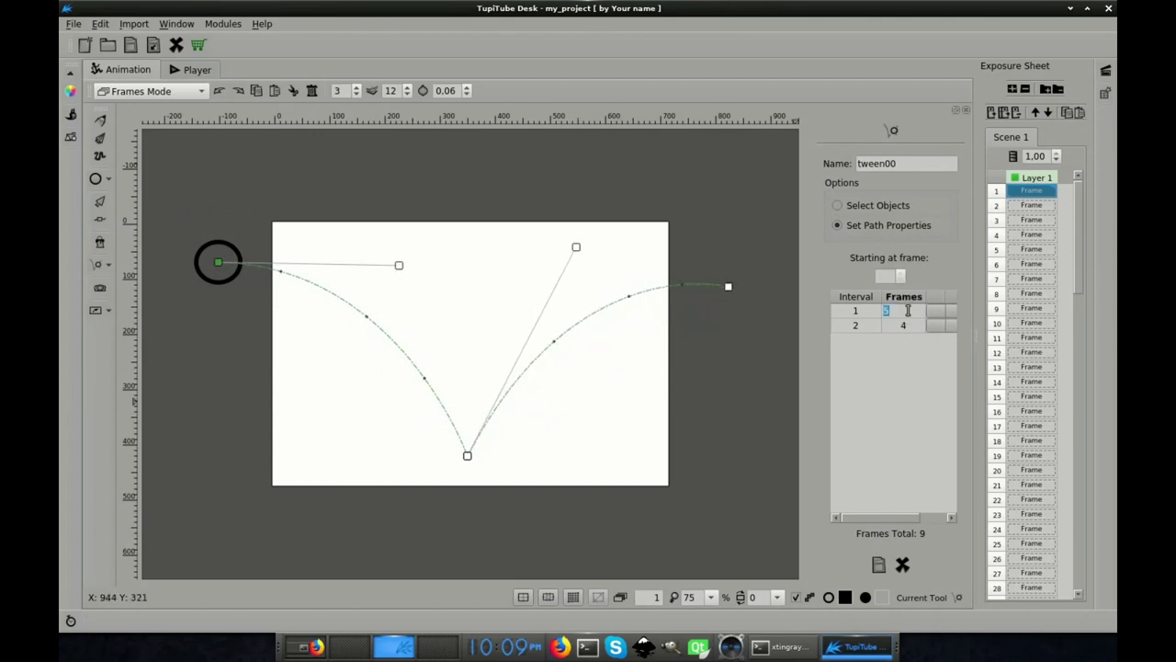
{"action": "type", "text": "15"}
{"action": "double_click", "coordinate": [906, 326]}
{"action": "type", "text": "12"}
{"action": "key", "text": "Return"}
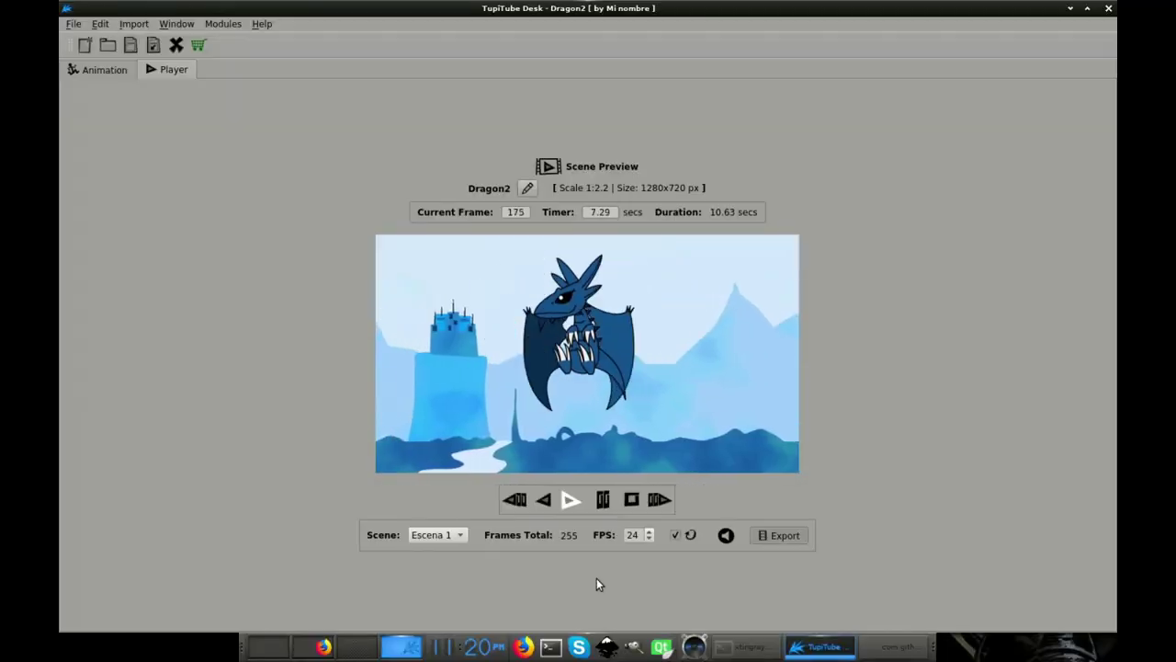
- Export the Dragon2 animation as MP4 Video and continue to scene selection
{"action": "left_click", "coordinate": [783, 536]}
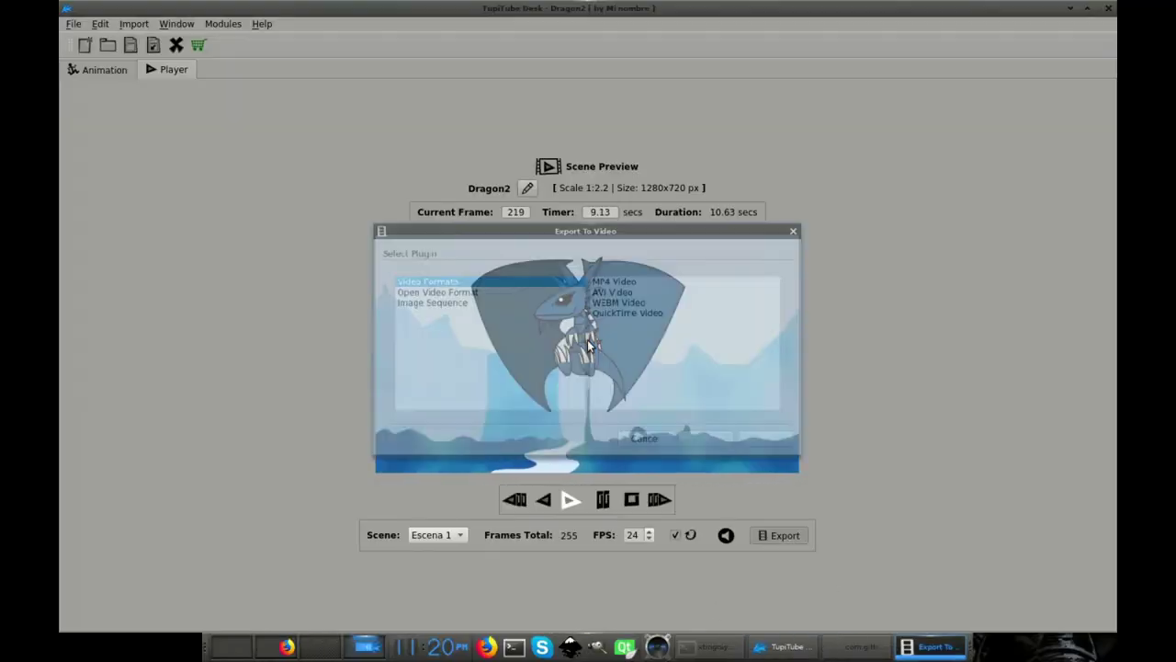
{"action": "left_click", "coordinate": [626, 280]}
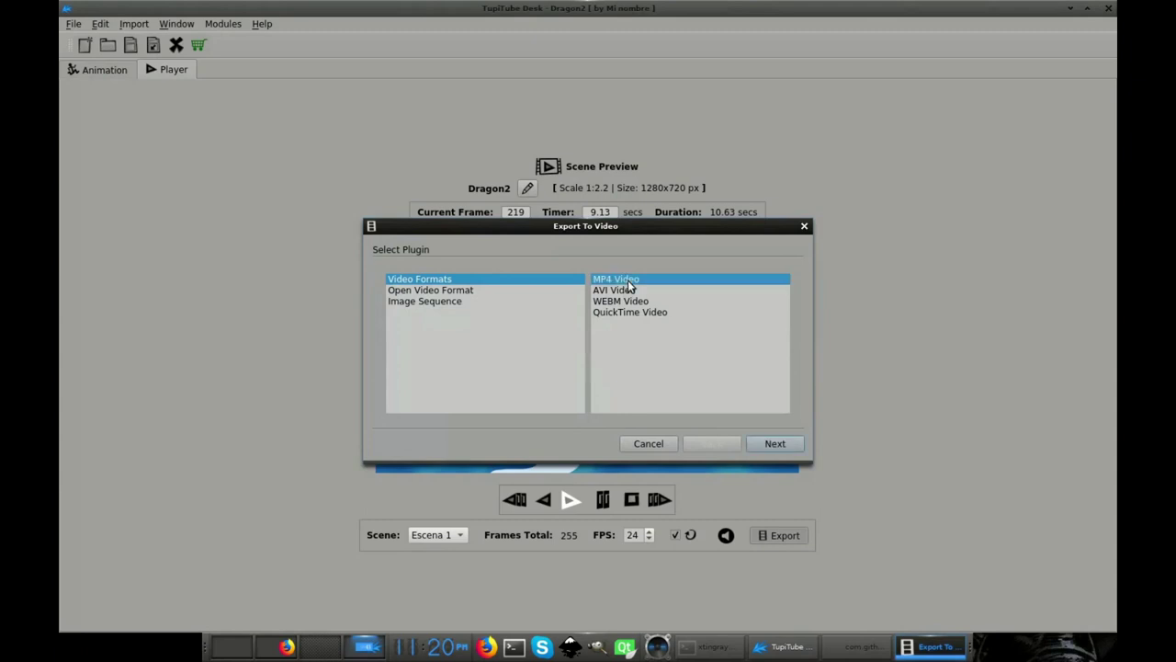
{"action": "left_click", "coordinate": [770, 445]}
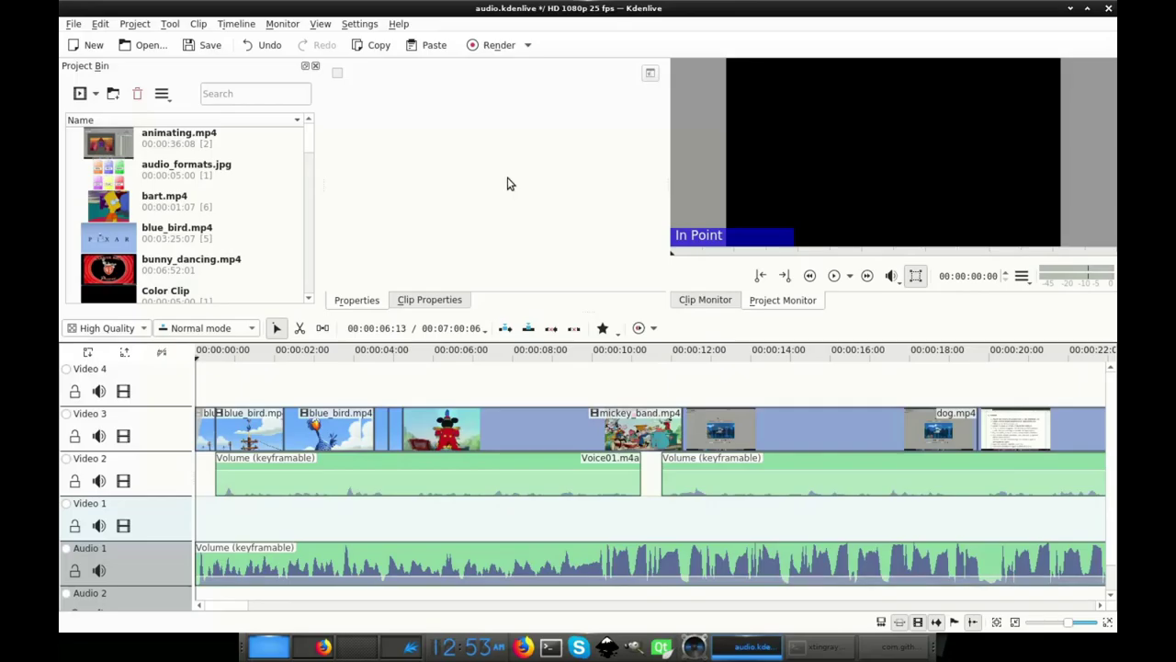
- Play the audio.kdenlive timeline from the start
{"action": "scroll", "coordinate": [308, 151], "scroll_direction": "down", "scroll_amount": 2}
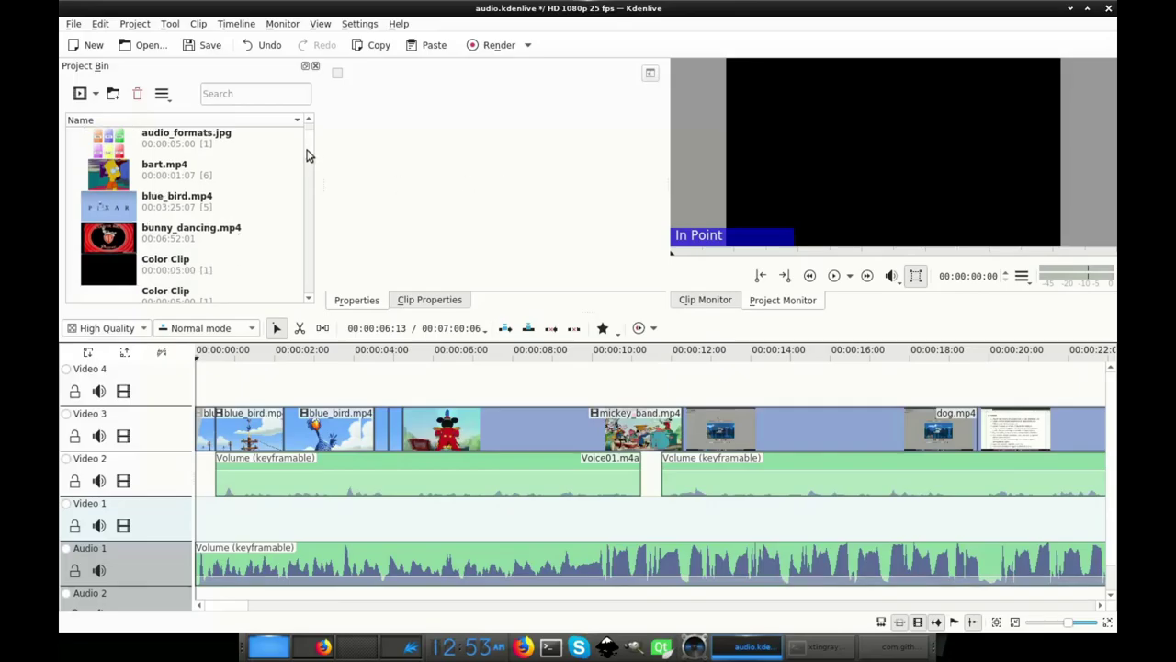
{"action": "left_click_drag", "start_coordinate": [310, 159], "coordinate": [311, 281]}
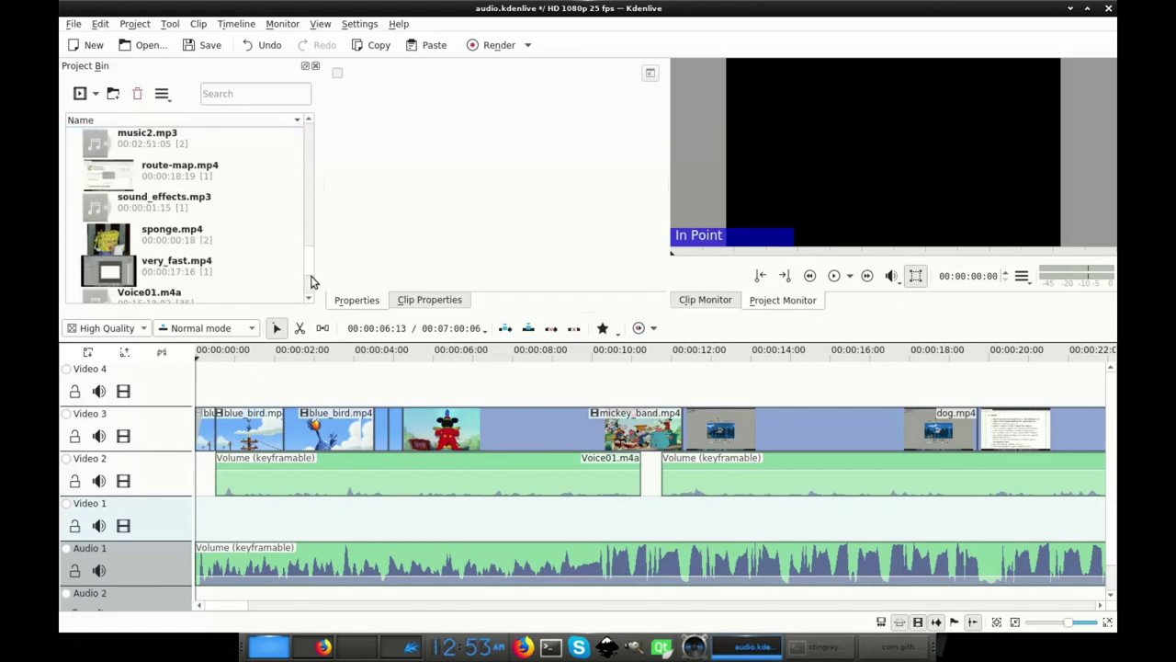
{"action": "key", "text": "space"}
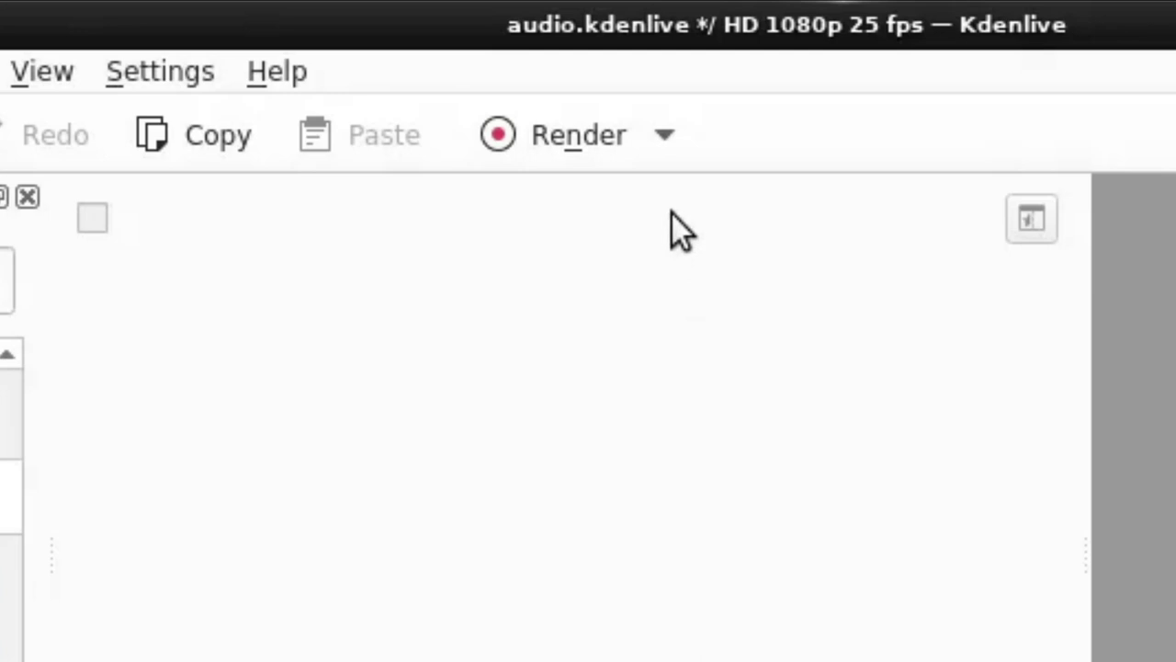
- Choose MP4-H265 (HEVC) in the render settings and raise quality to nearly maximum
{"action": "left_click", "coordinate": [665, 135]}
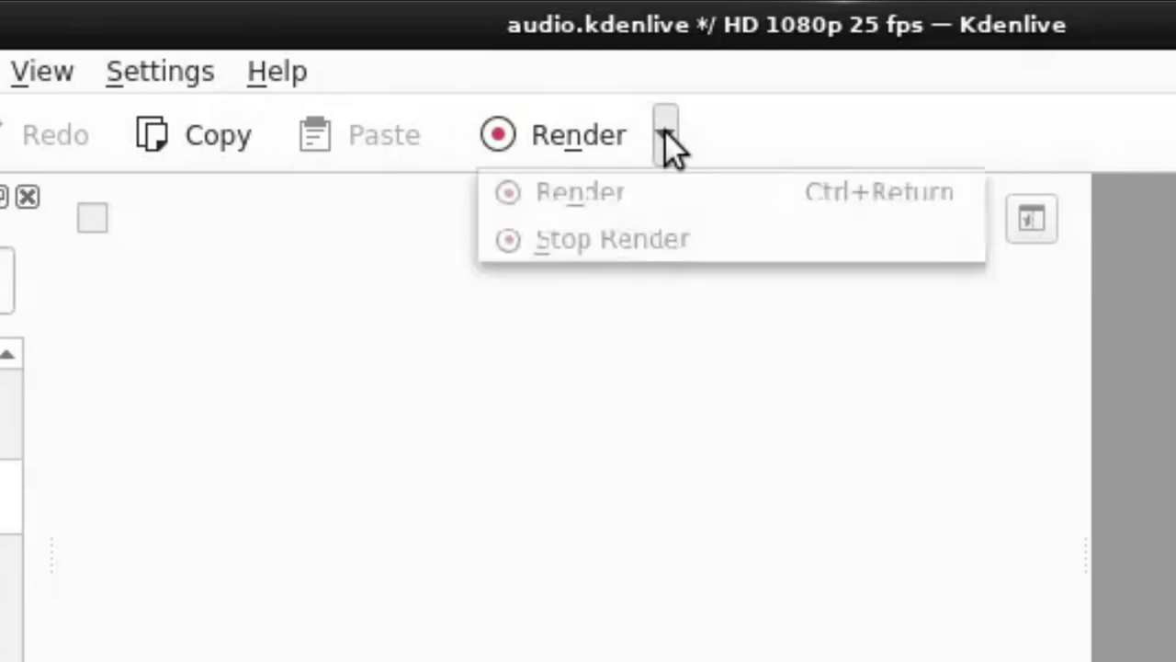
{"action": "left_click", "coordinate": [740, 192]}
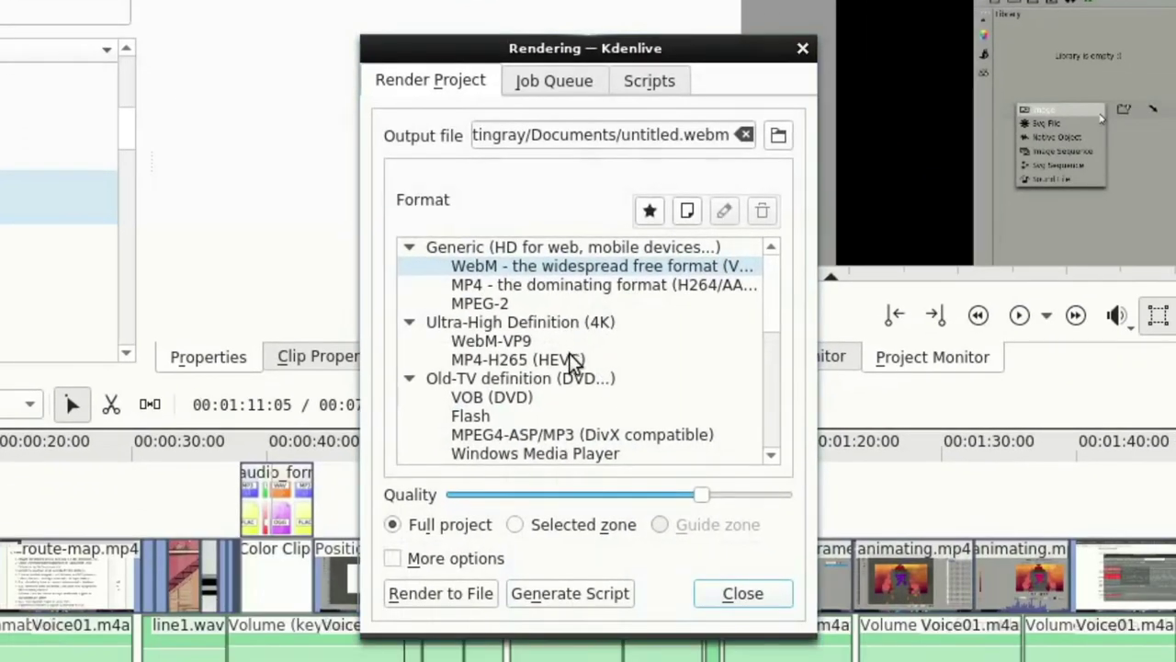
{"action": "left_click", "coordinate": [554, 362]}
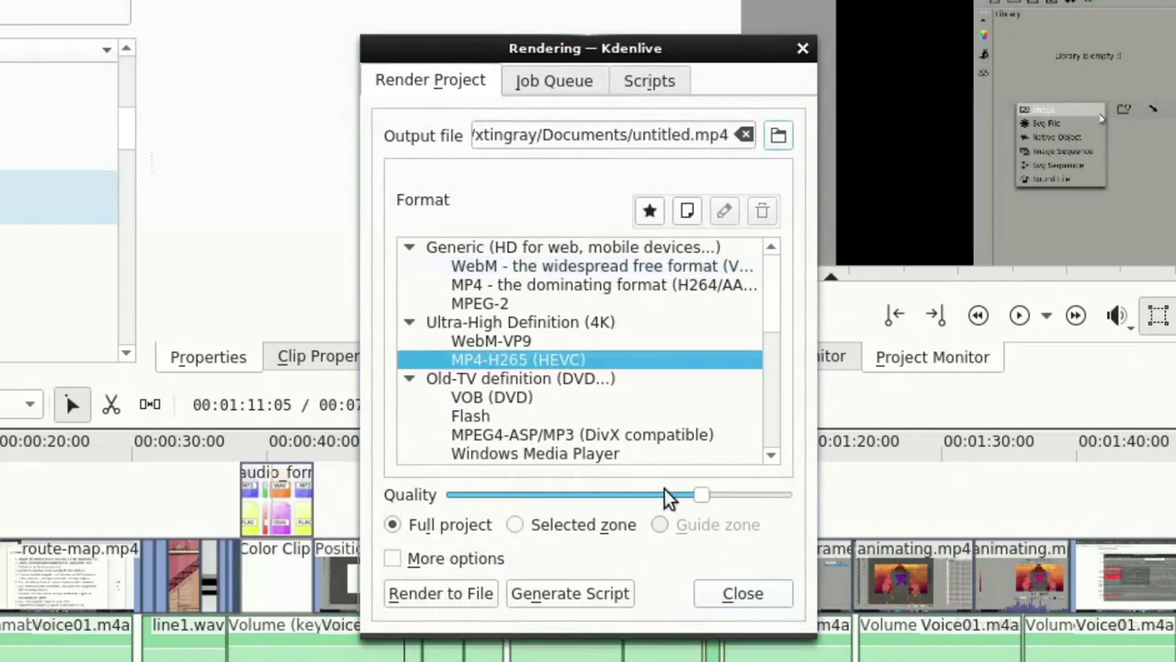
{"action": "left_click_drag", "start_coordinate": [699, 488], "coordinate": [704, 491]}
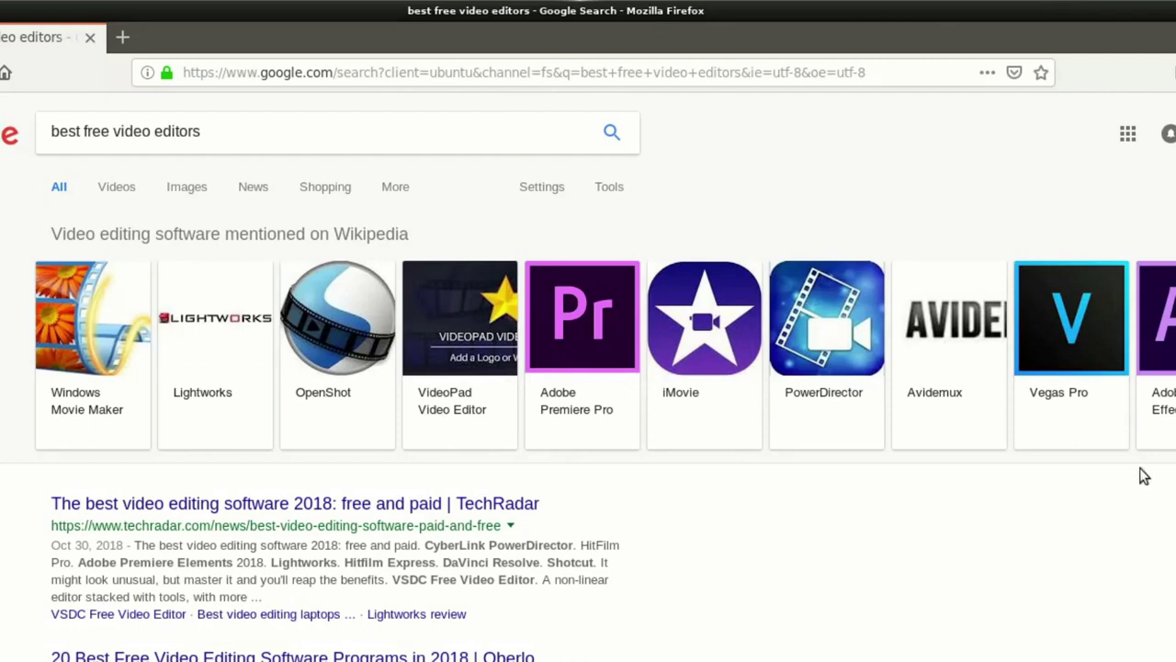
- Browse the video editor and YouTube tutorial results, then place animating.mp4 on Video 3
{"action": "scroll", "coordinate": [588, 356], "scroll_direction": "right", "scroll_amount": 10}
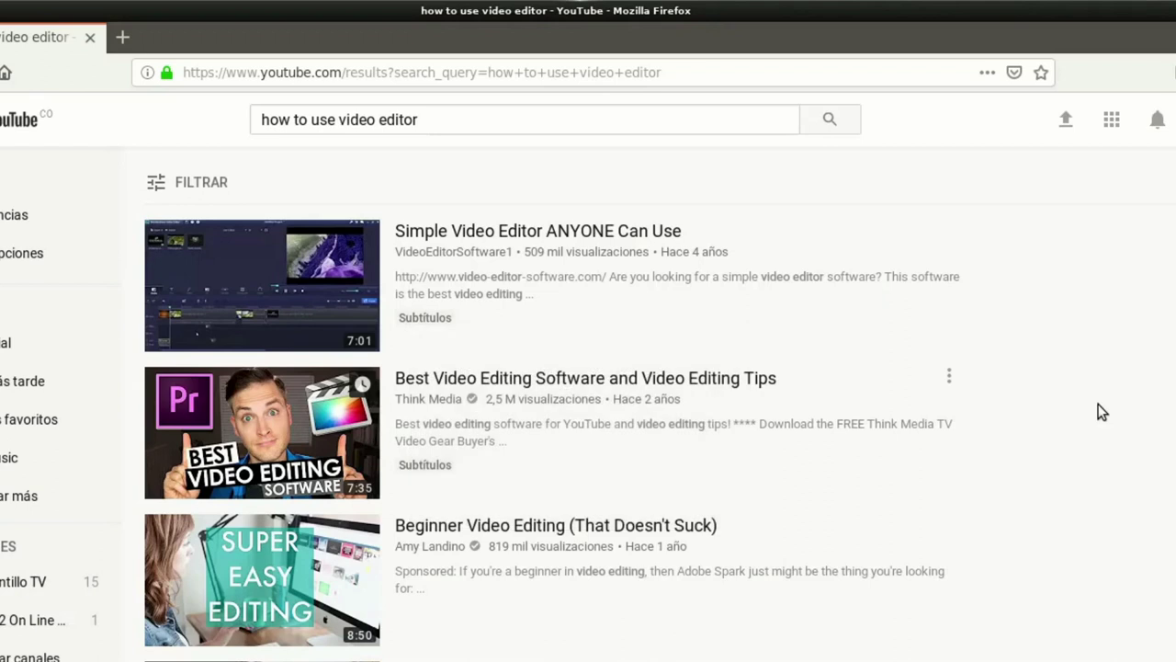
{"action": "scroll", "coordinate": [1098, 404], "scroll_direction": "down", "scroll_amount": 1}
{"action": "scroll", "coordinate": [1099, 403], "scroll_direction": "down", "scroll_amount": 2}
{"action": "scroll", "coordinate": [1099, 410], "scroll_direction": "down", "scroll_amount": 2}
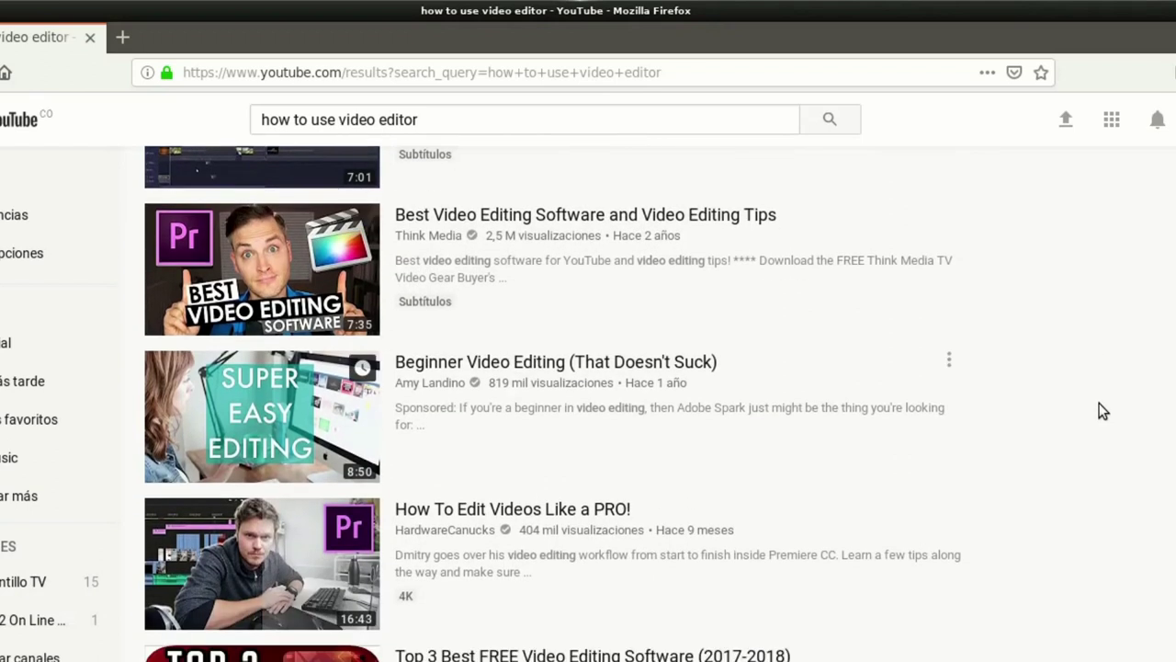
{"action": "scroll", "coordinate": [1099, 411], "scroll_direction": "down", "scroll_amount": 2}
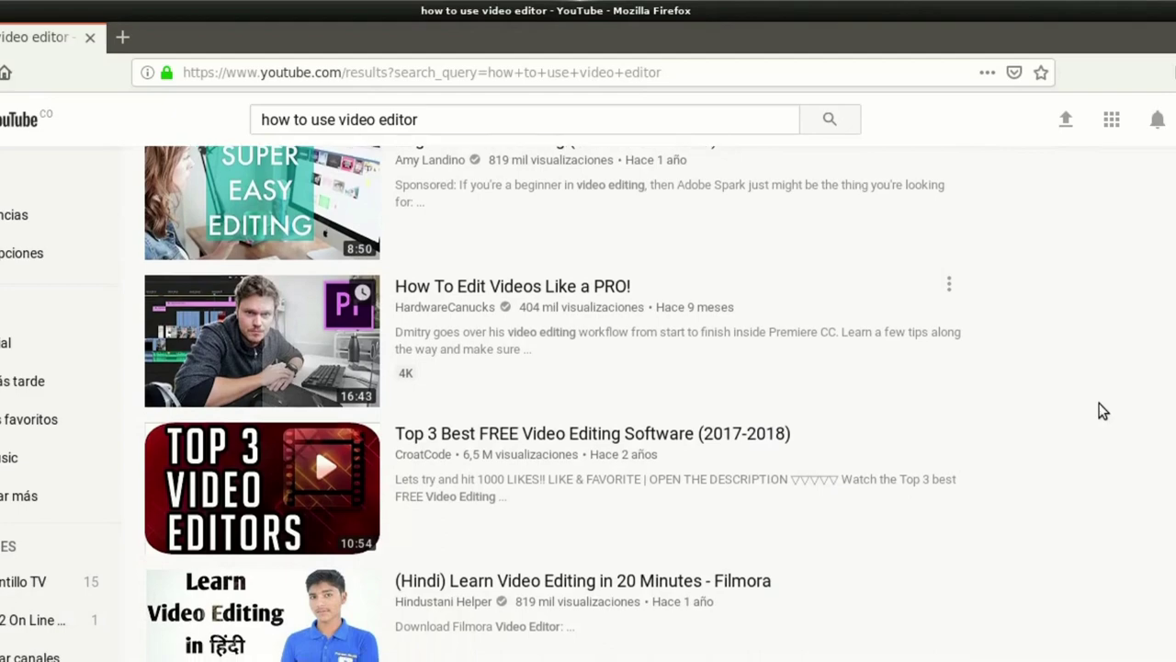
{"action": "scroll", "coordinate": [1099, 402], "scroll_direction": "down", "scroll_amount": 2}
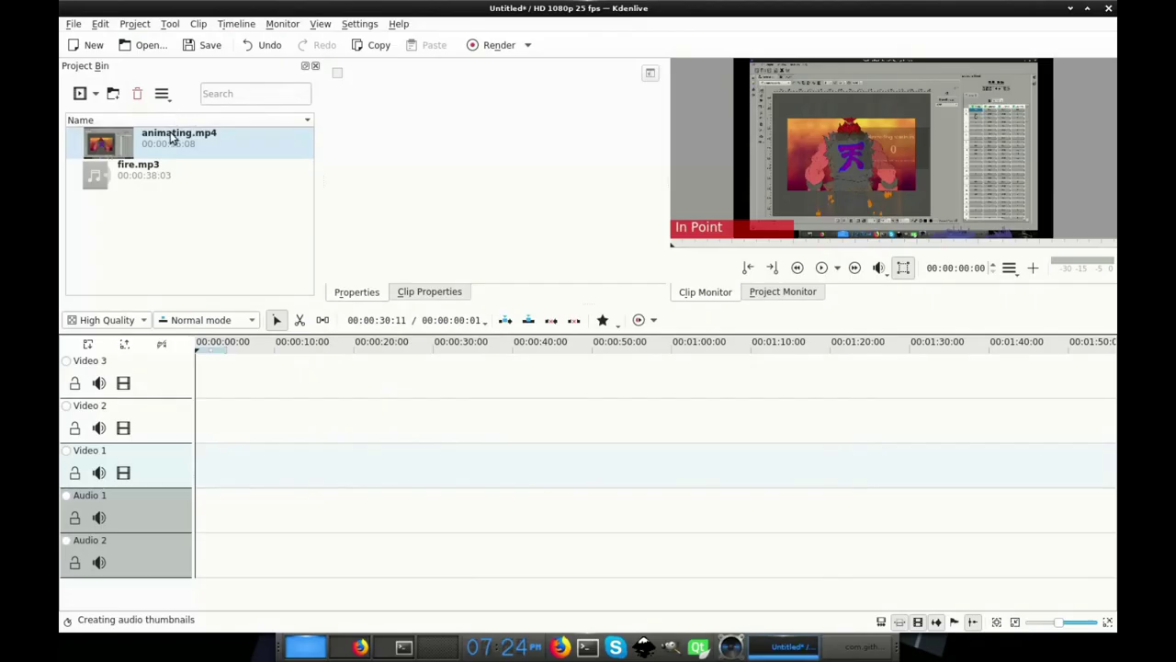
{"action": "left_click_drag", "start_coordinate": [170, 138], "coordinate": [302, 386]}
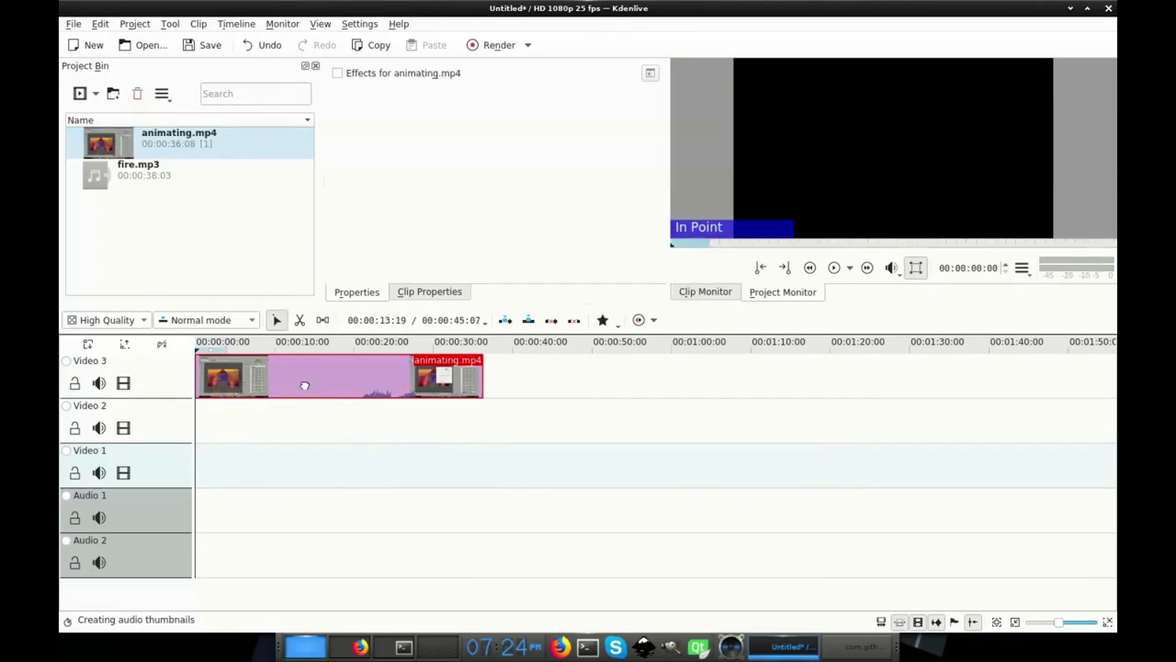
- Add fire.mp3 from the Project Bin onto the Video 2 track
{"action": "left_click", "coordinate": [143, 175]}
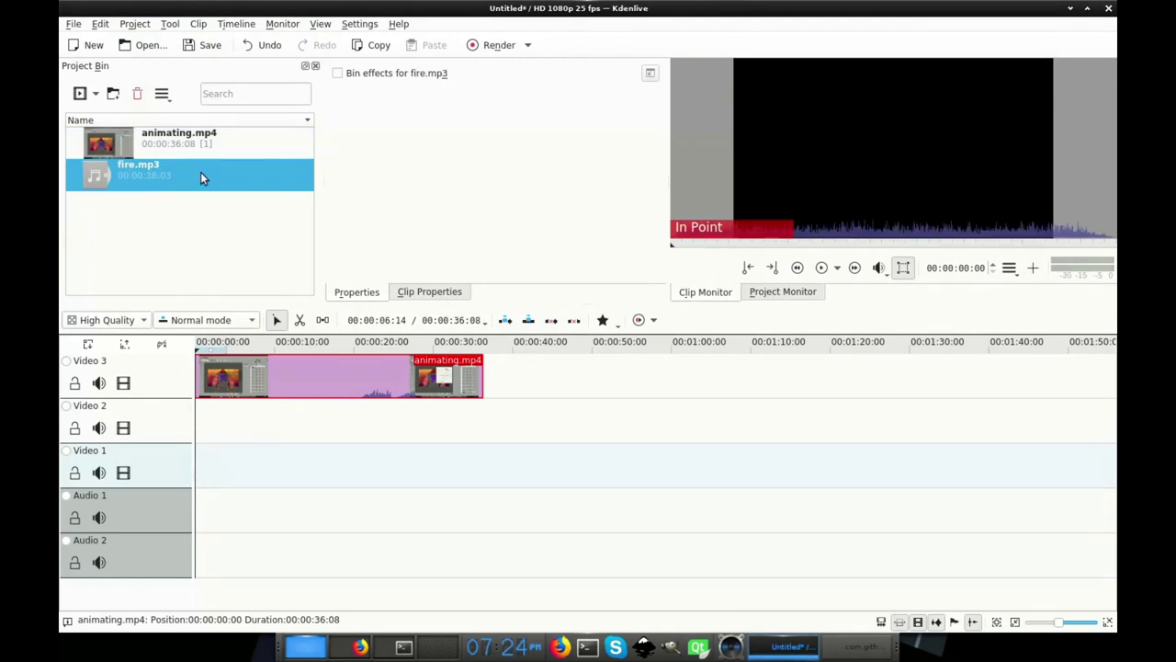
{"action": "left_click_drag", "start_coordinate": [200, 175], "coordinate": [208, 432]}
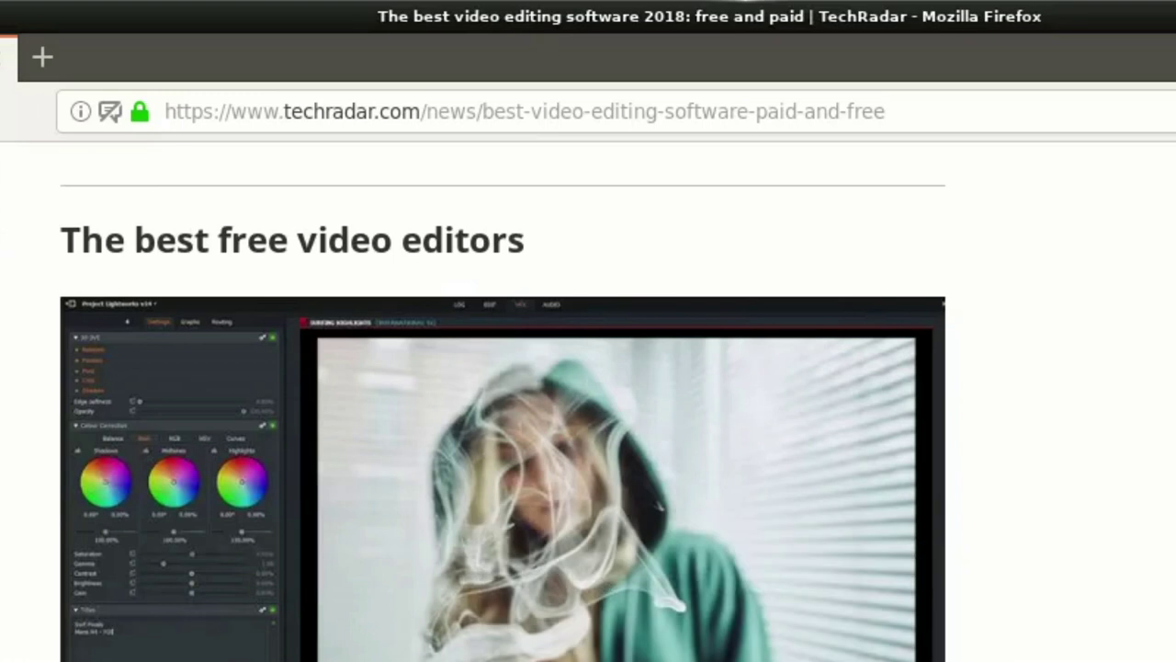
{"action": "scroll", "coordinate": [503, 402], "scroll_direction": "down", "scroll_amount": 6}
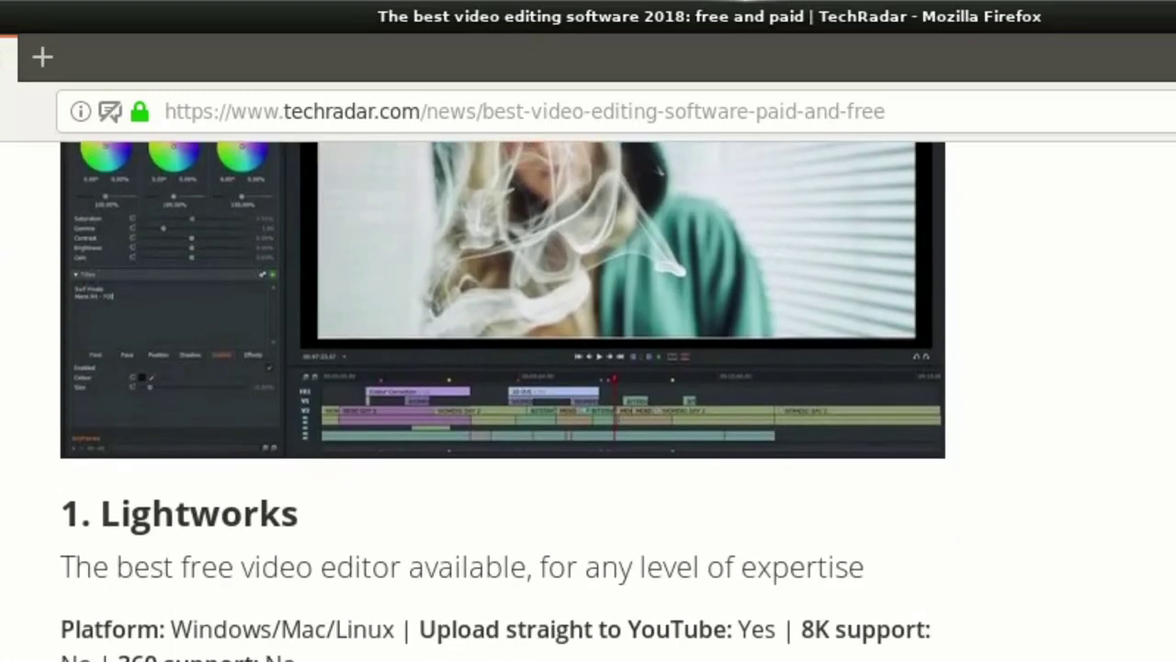
{"action": "scroll", "coordinate": [503, 401], "scroll_direction": "down", "scroll_amount": 10}
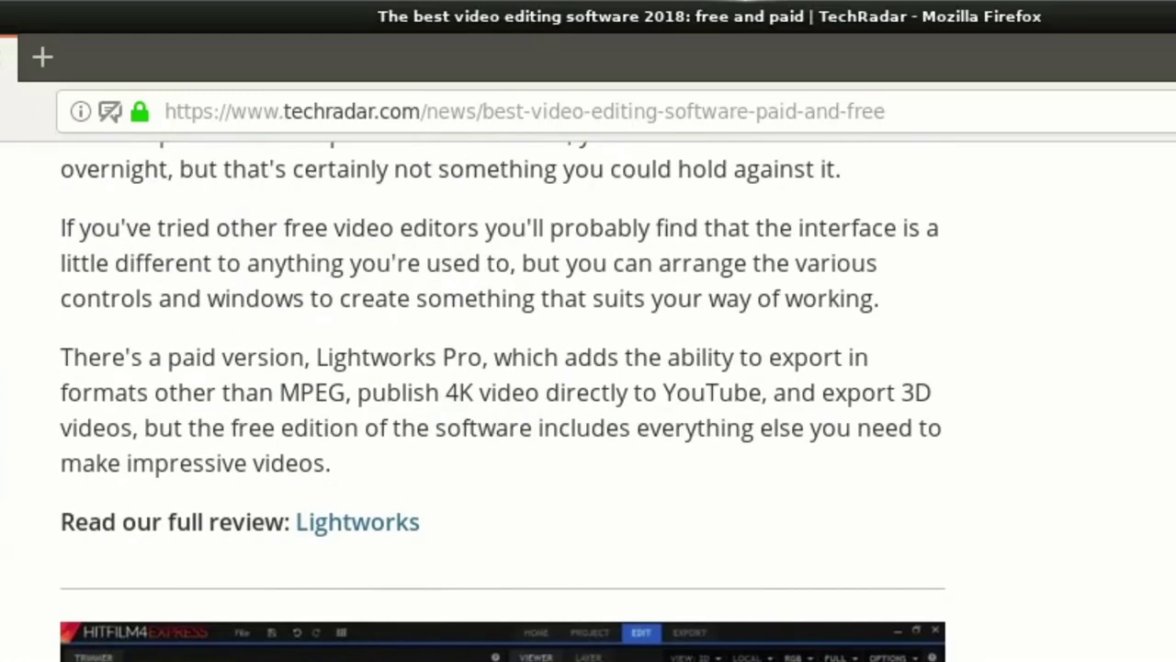
{"action": "scroll", "coordinate": [503, 402], "scroll_direction": "down", "scroll_amount": 5}
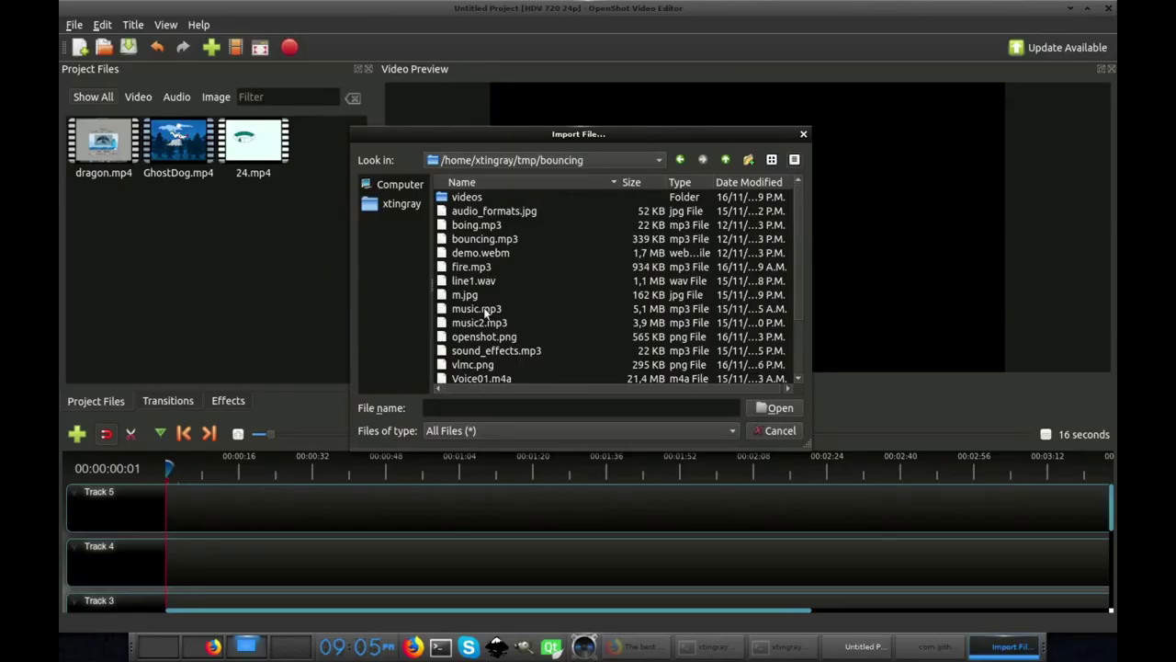
- Import music.mp3, then line up dragon.mp4, GhostDog and 24.mp4 in order on Track 5
{"action": "left_click", "coordinate": [487, 312]}
{"action": "left_click", "coordinate": [779, 409]}
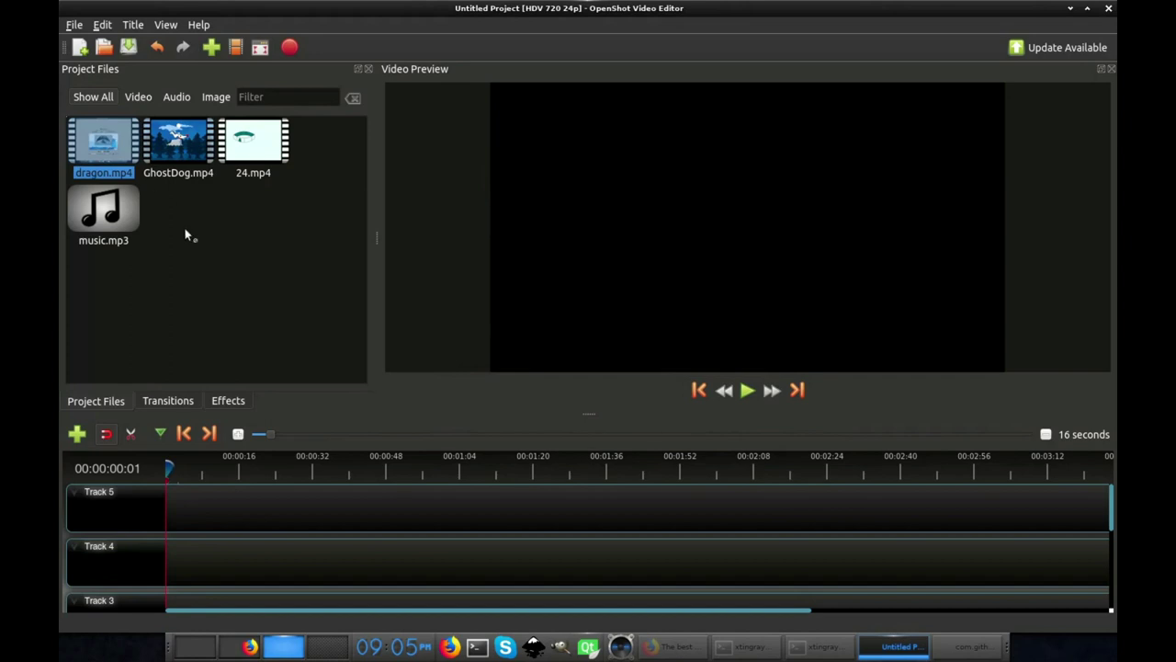
{"action": "left_click_drag", "start_coordinate": [185, 234], "coordinate": [234, 494]}
{"action": "left_click_drag", "start_coordinate": [310, 508], "coordinate": [252, 509]}
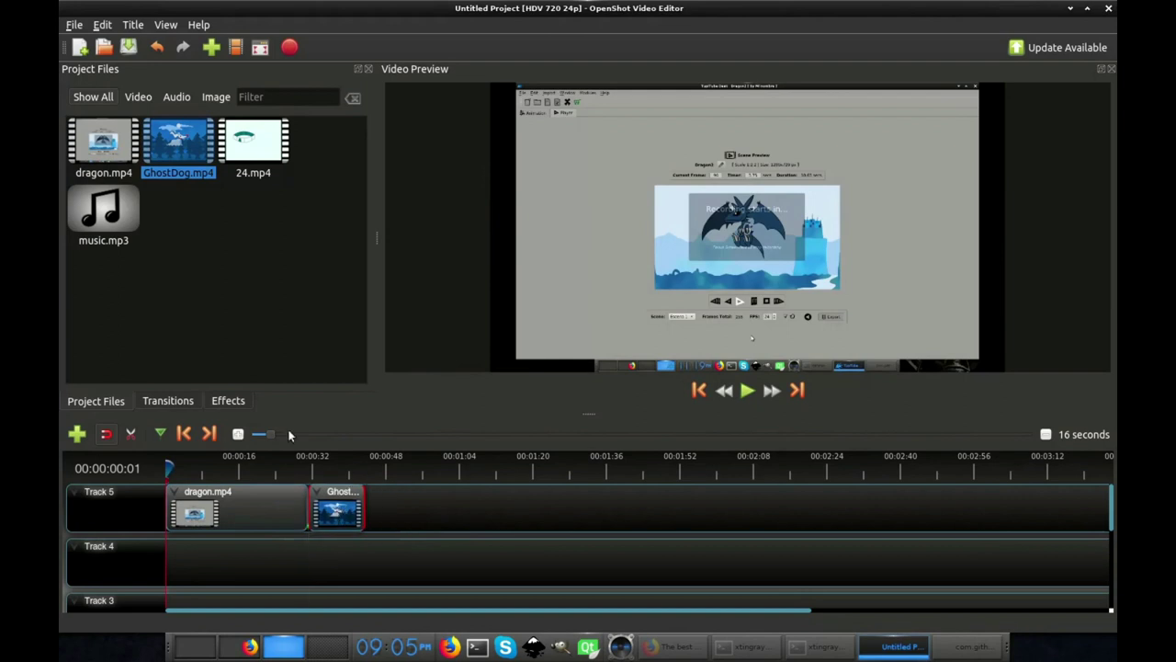
{"action": "left_click_drag", "start_coordinate": [245, 137], "coordinate": [389, 294]}
{"action": "left_click_drag", "start_coordinate": [425, 446], "coordinate": [428, 508]}
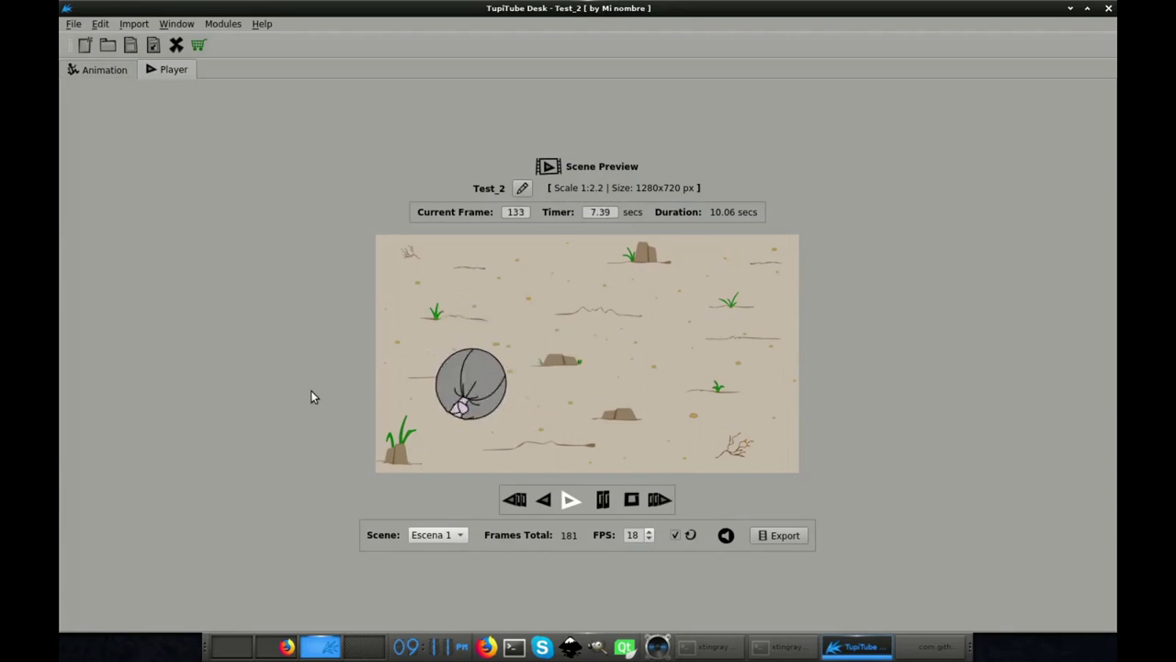
- Choose MP4 Video export with scene Escena 1 included, advancing to the output file settings
{"action": "left_click", "coordinate": [797, 537]}
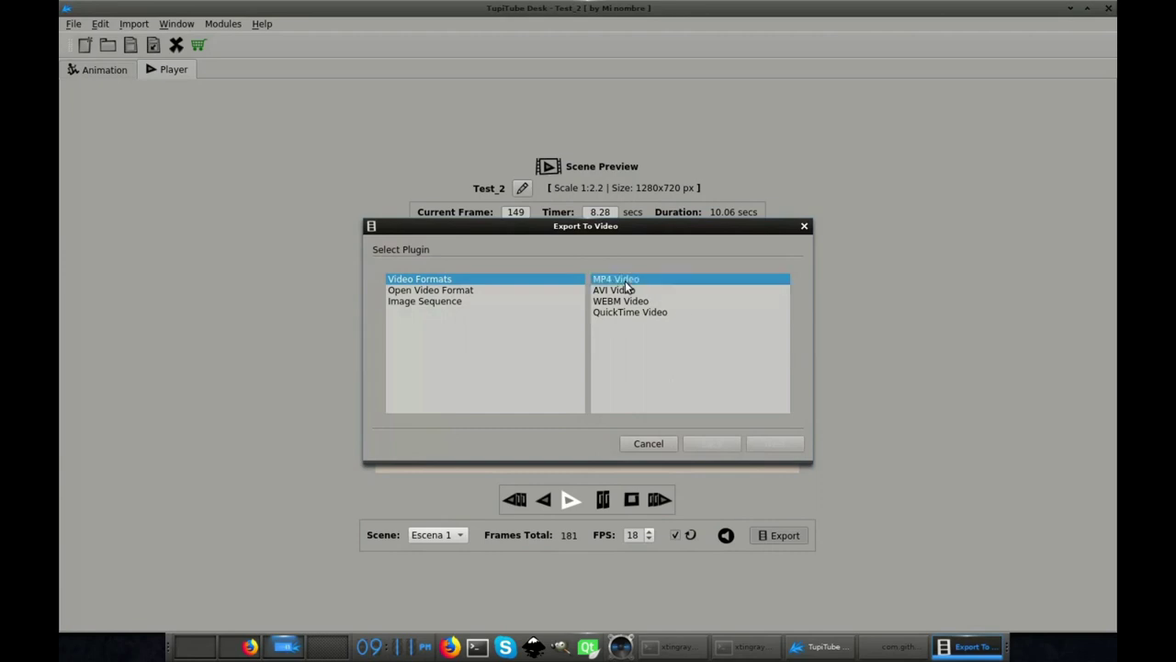
{"action": "left_click", "coordinate": [772, 442]}
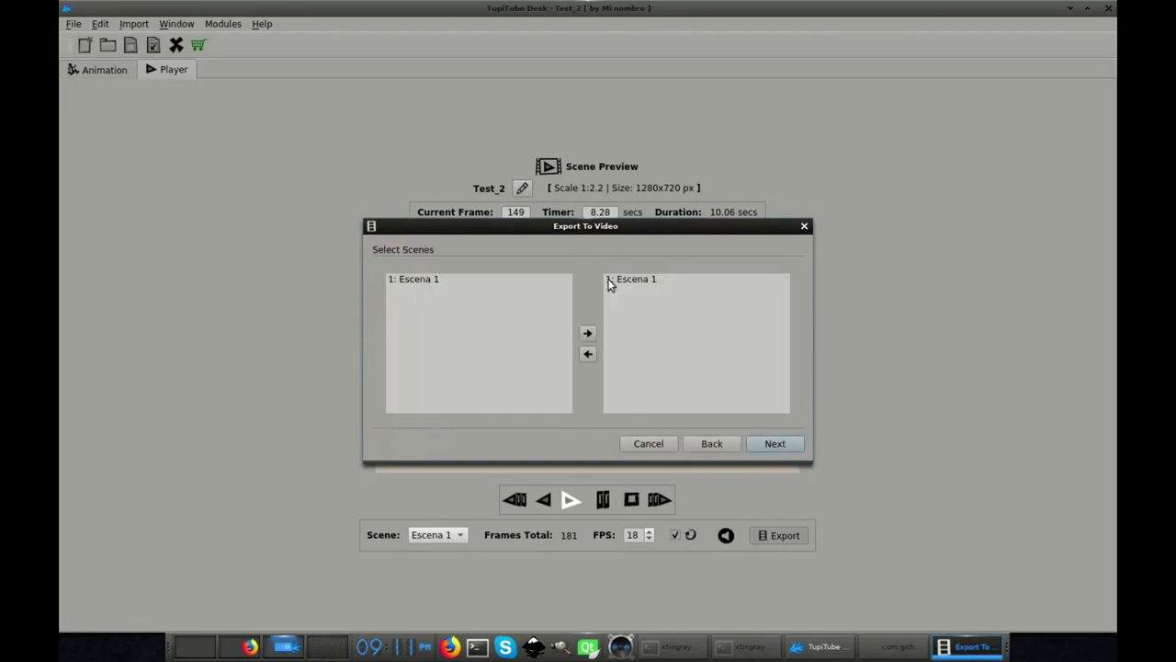
{"action": "left_click", "coordinate": [609, 280]}
{"action": "left_click", "coordinate": [775, 443]}
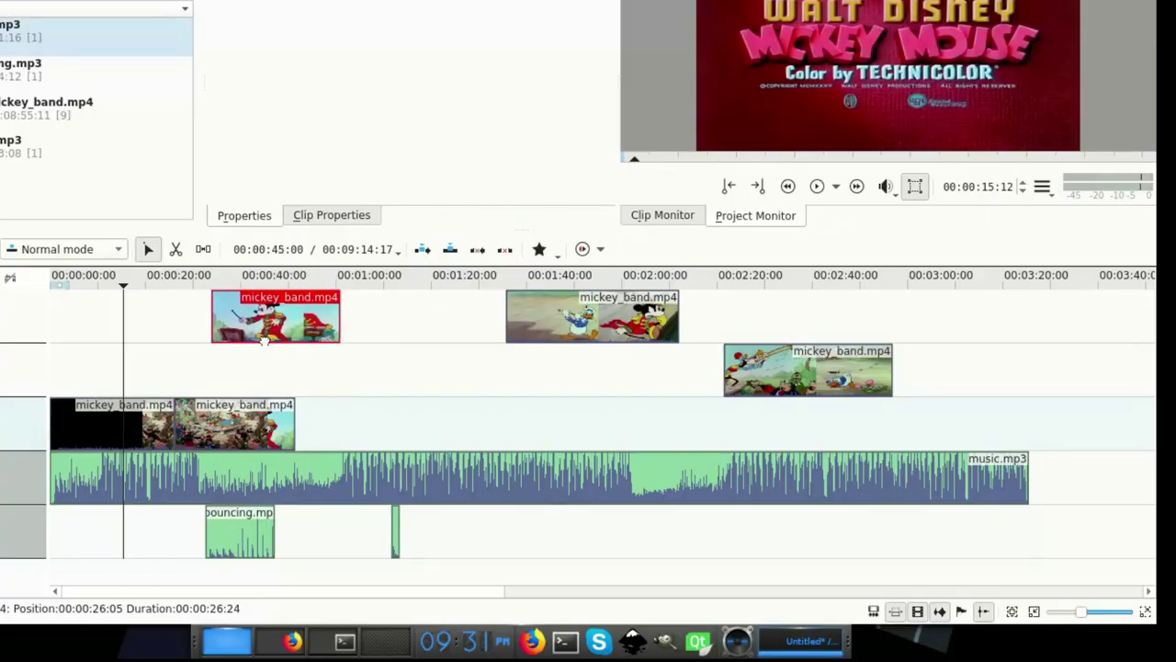
- Place the mickey_band clips end to end on the main video track and trim music.mp3 to match
{"action": "left_click_drag", "start_coordinate": [262, 339], "coordinate": [352, 419]}
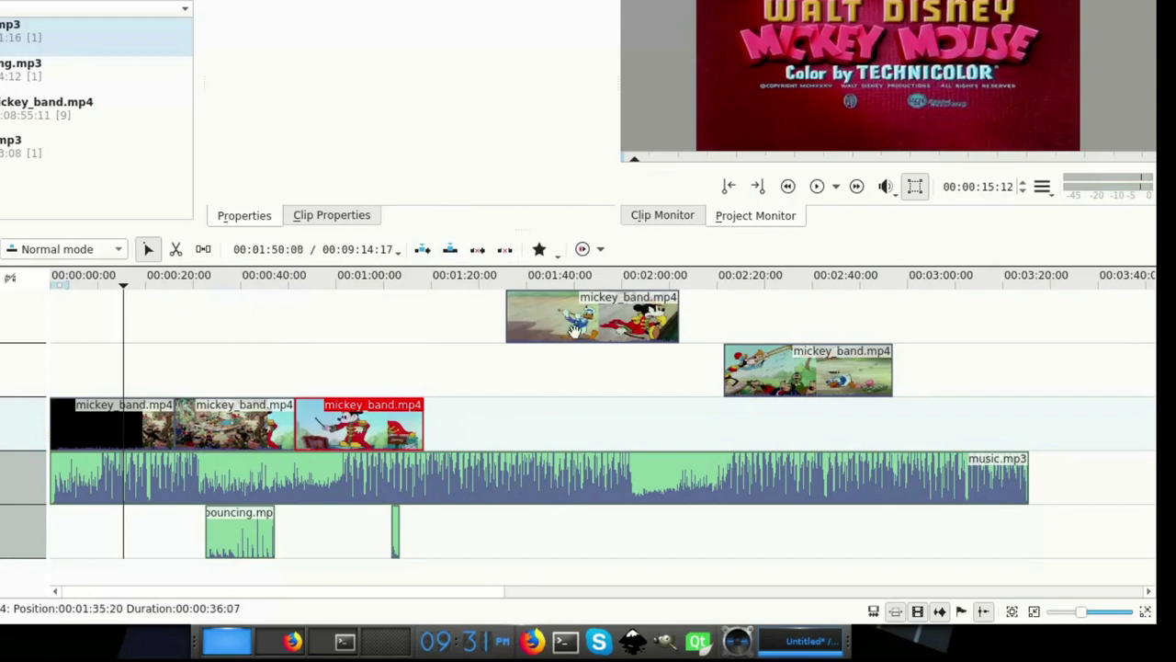
{"action": "left_click_drag", "start_coordinate": [573, 331], "coordinate": [558, 400]}
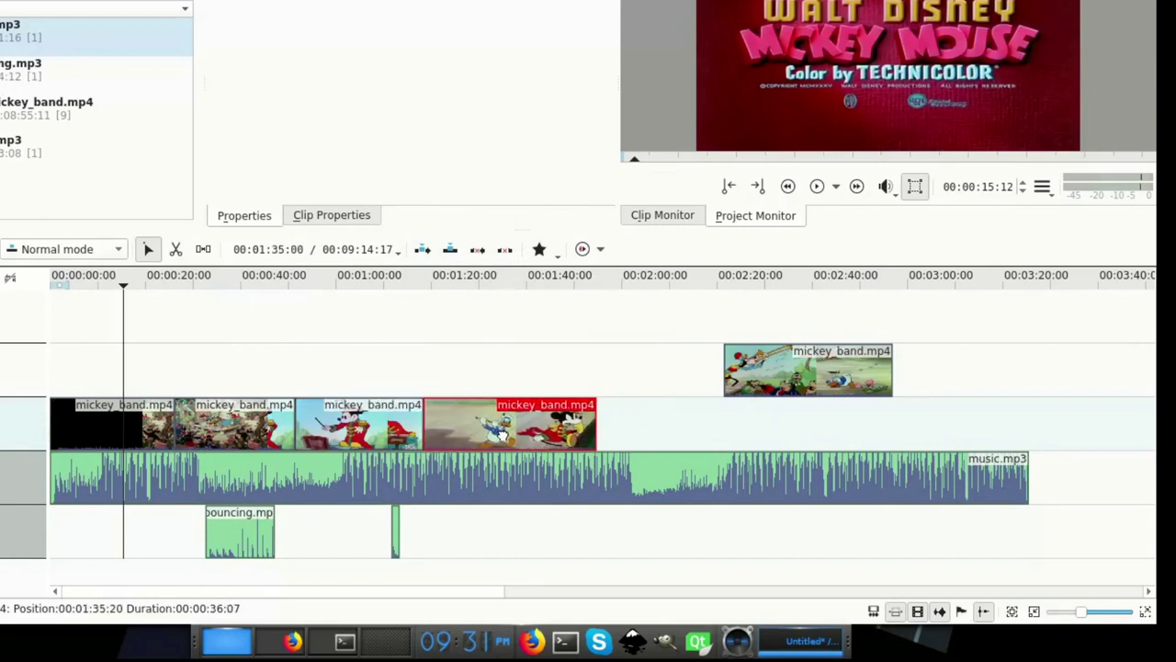
{"action": "left_click_drag", "start_coordinate": [795, 395], "coordinate": [663, 442]}
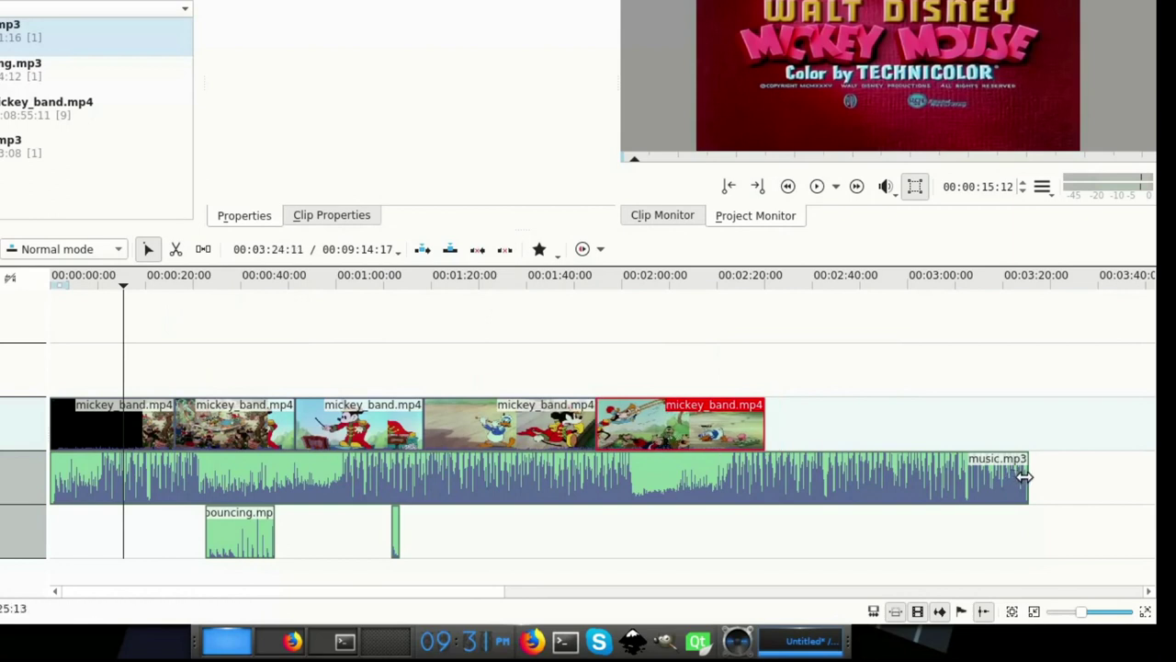
{"action": "left_click_drag", "start_coordinate": [1024, 476], "coordinate": [769, 470]}
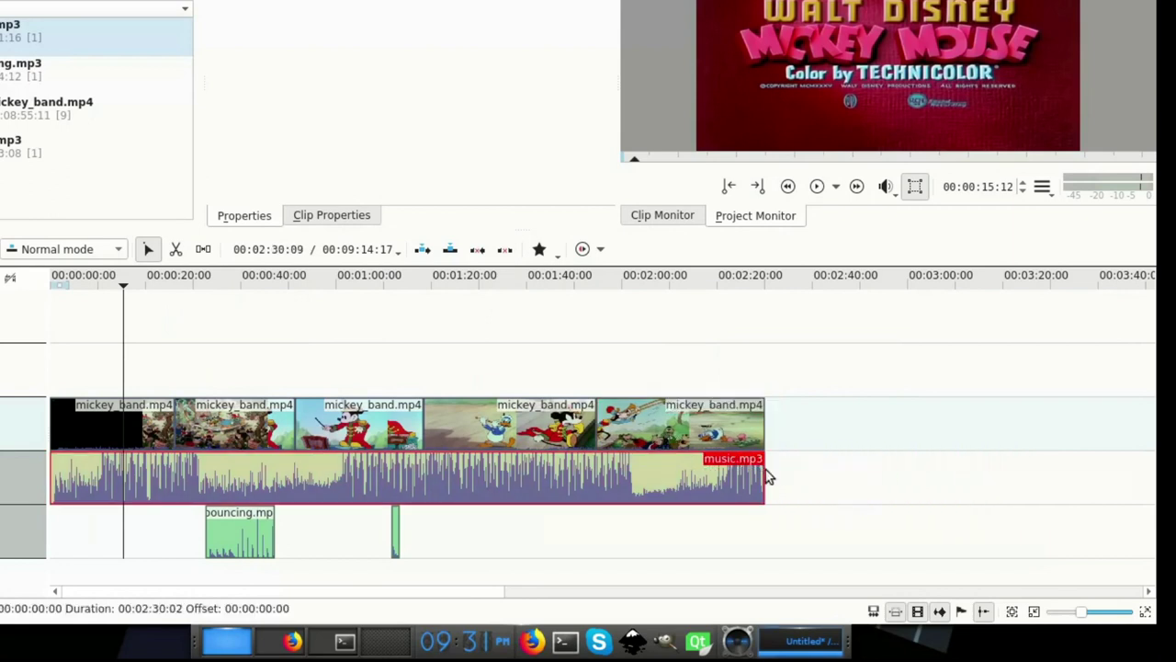
{"action": "left_click", "coordinate": [244, 529]}
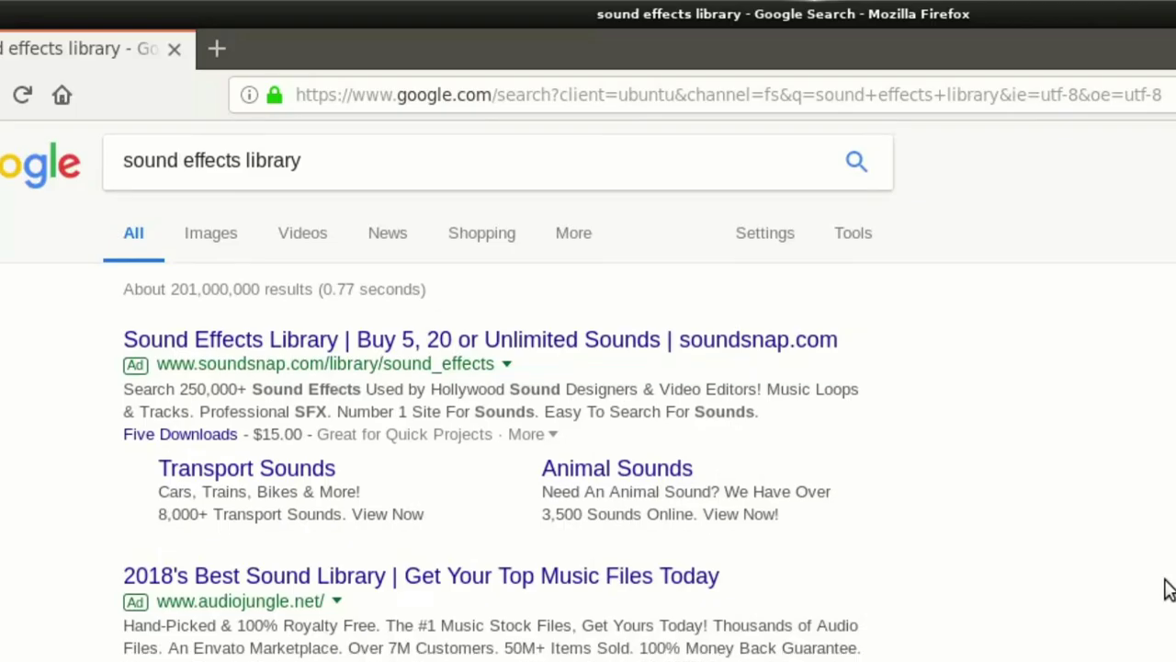
- Scroll through the sound effect search results and sites down to SoundBible's Air Sounds list
{"action": "scroll", "coordinate": [1168, 591], "scroll_direction": "down", "scroll_amount": 3}
{"action": "scroll", "coordinate": [1168, 591], "scroll_direction": "down", "scroll_amount": 4}
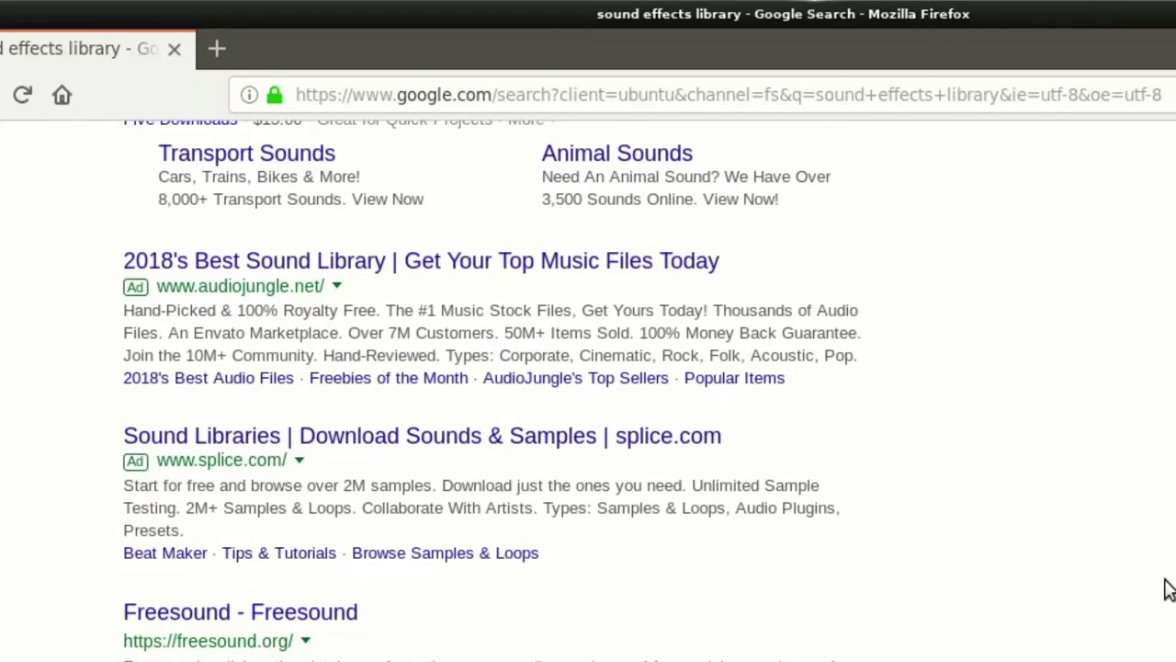
{"action": "scroll", "coordinate": [1168, 591], "scroll_direction": "down", "scroll_amount": 4}
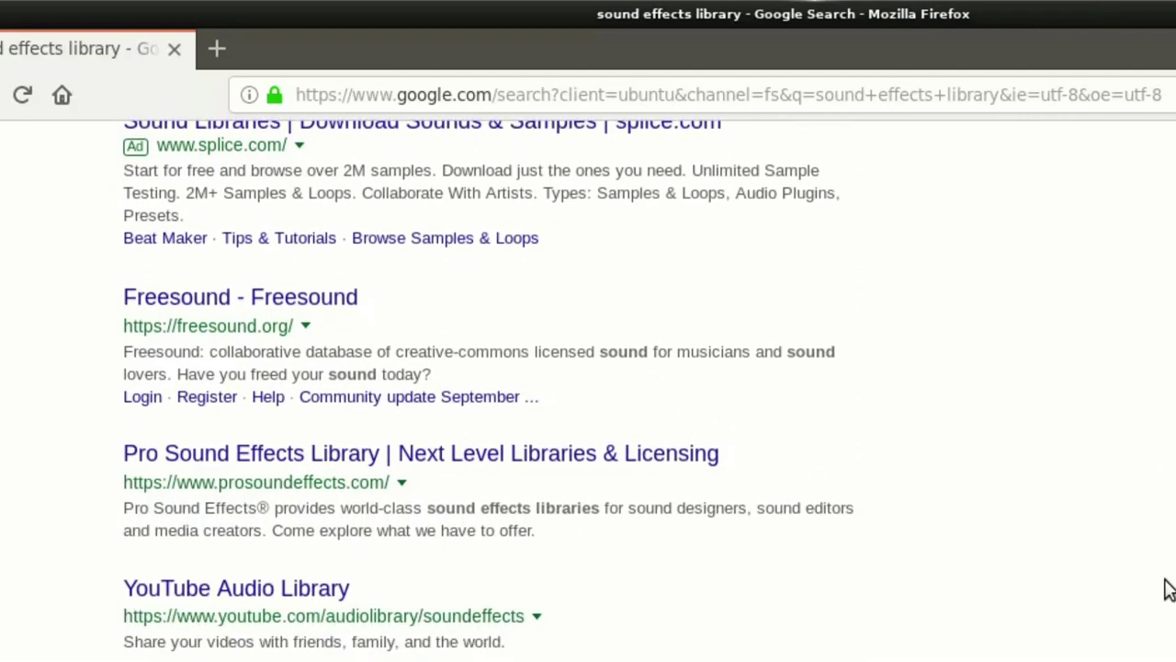
{"action": "scroll", "coordinate": [1168, 591], "scroll_direction": "down", "scroll_amount": 4}
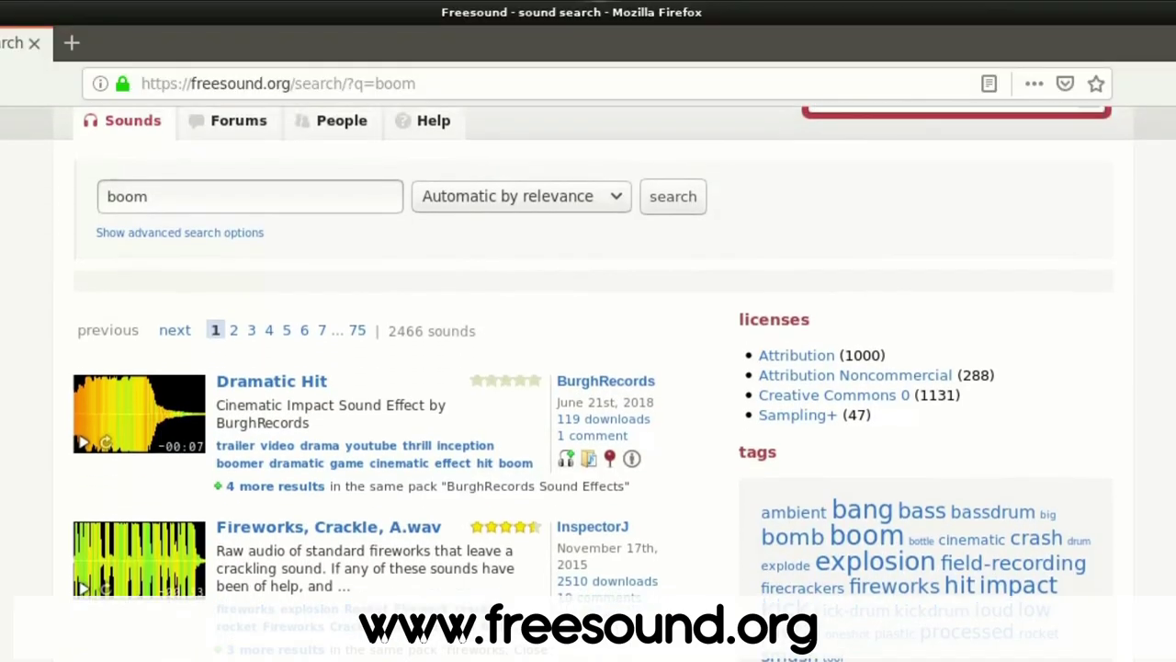
{"action": "scroll", "coordinate": [588, 383], "scroll_direction": "down", "scroll_amount": 6}
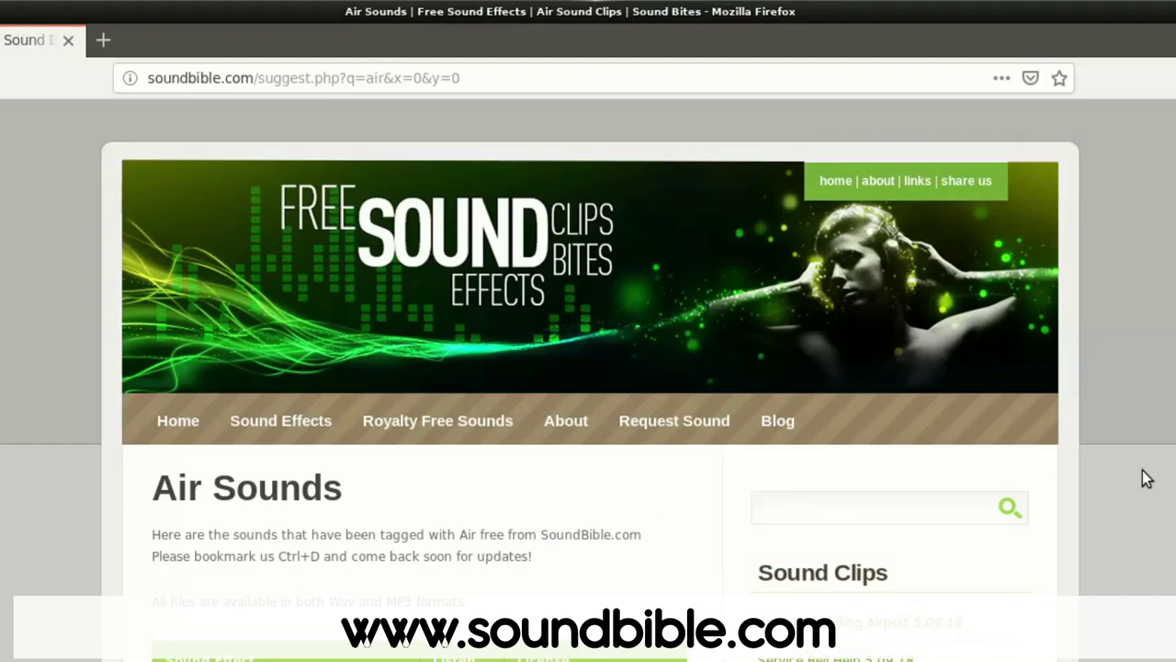
{"action": "scroll", "coordinate": [1144, 478], "scroll_direction": "down", "scroll_amount": 6}
{"action": "scroll", "coordinate": [1144, 478], "scroll_direction": "down", "scroll_amount": 6}
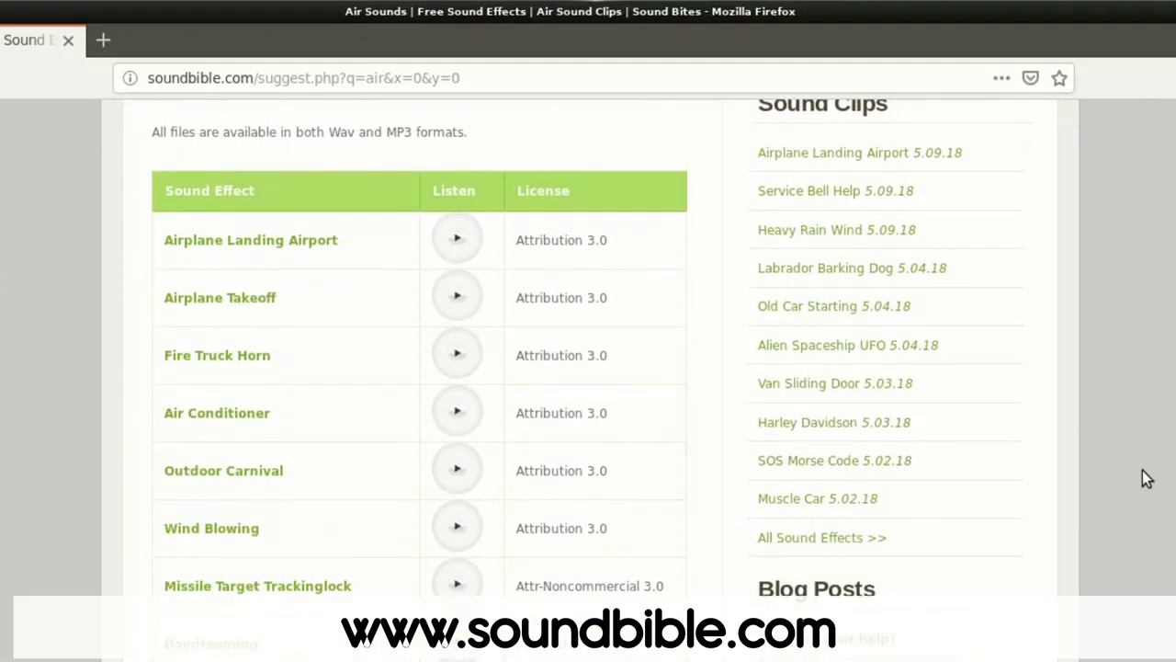
{"action": "scroll", "coordinate": [1144, 478], "scroll_direction": "down", "scroll_amount": 3}
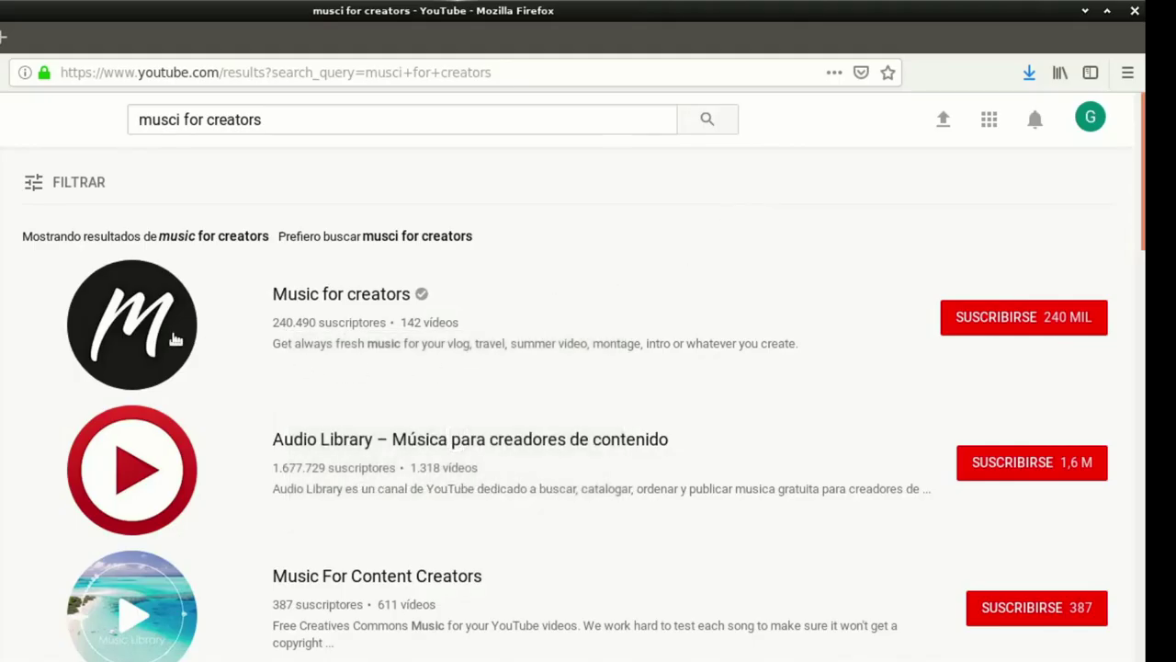
- Open the Music for creators channel and browse its VÍDEOS grid of uploads
{"action": "left_click", "coordinate": [174, 338]}
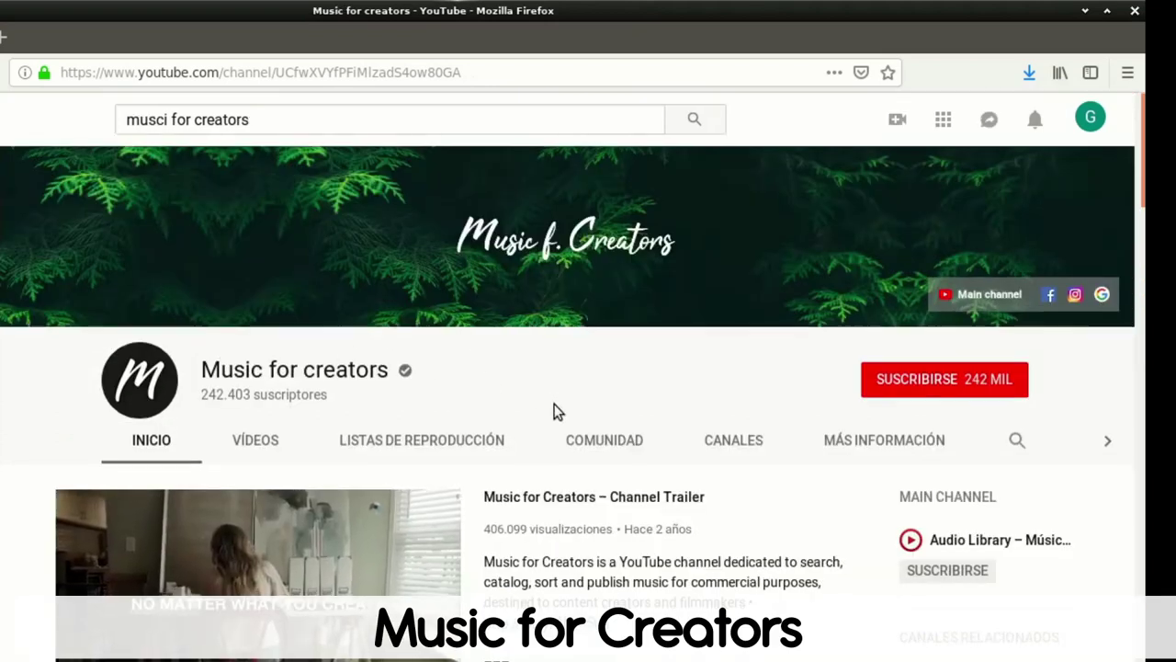
{"action": "scroll", "coordinate": [554, 410], "scroll_direction": "down", "scroll_amount": 2}
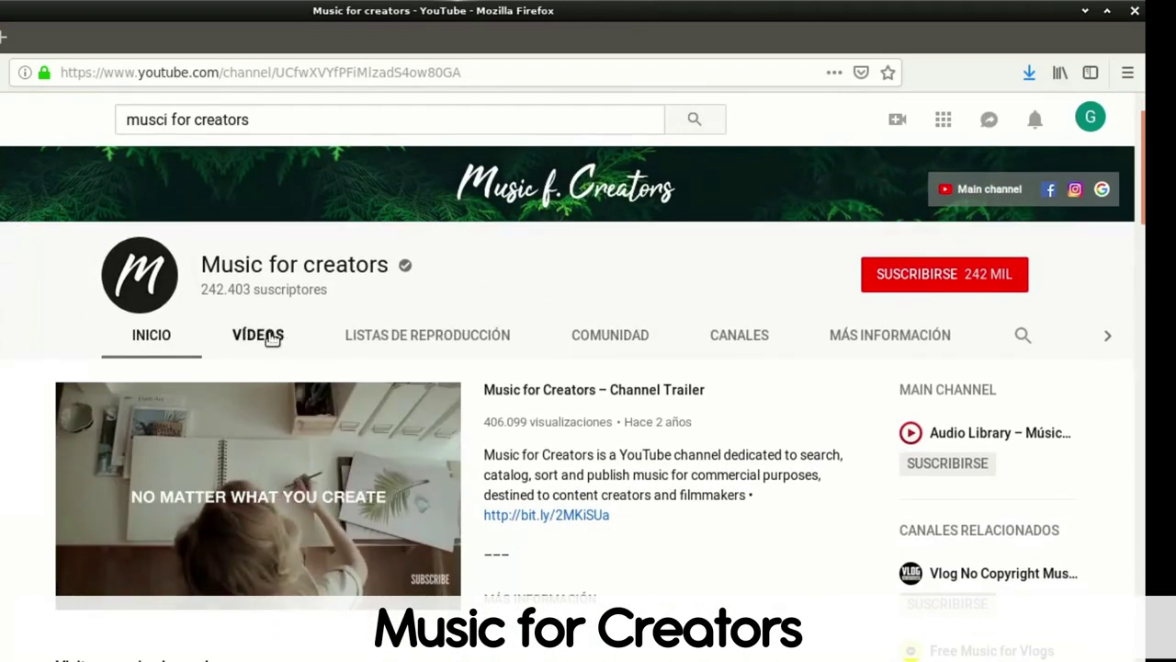
{"action": "left_click", "coordinate": [269, 337]}
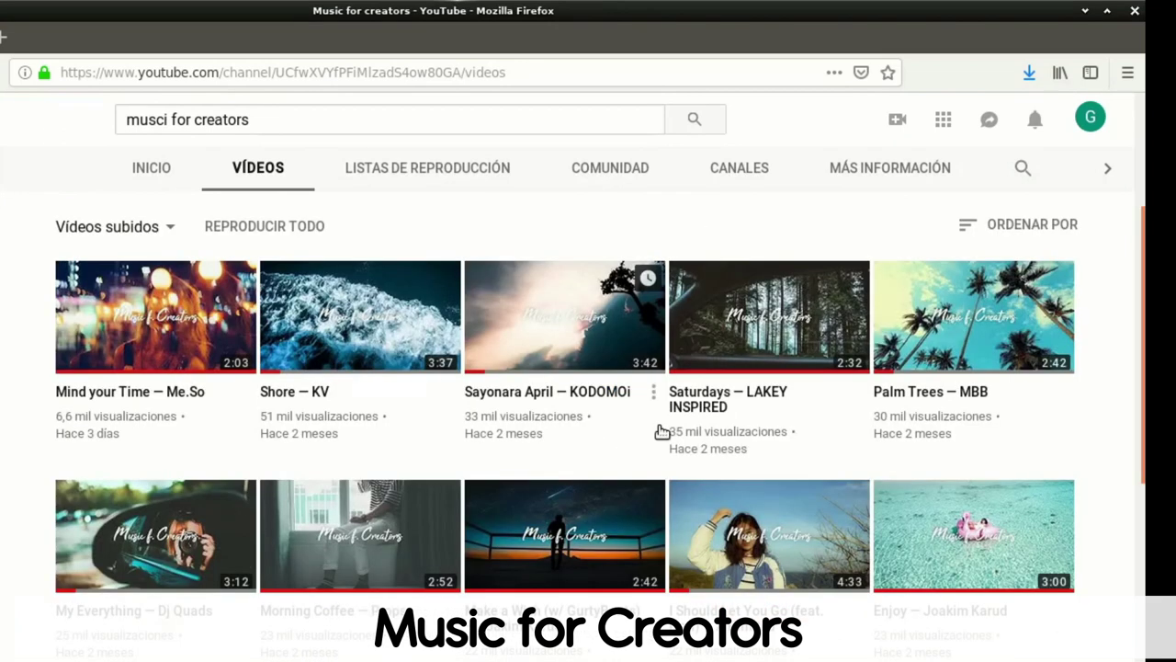
{"action": "scroll", "coordinate": [662, 432], "scroll_direction": "down", "scroll_amount": 6}
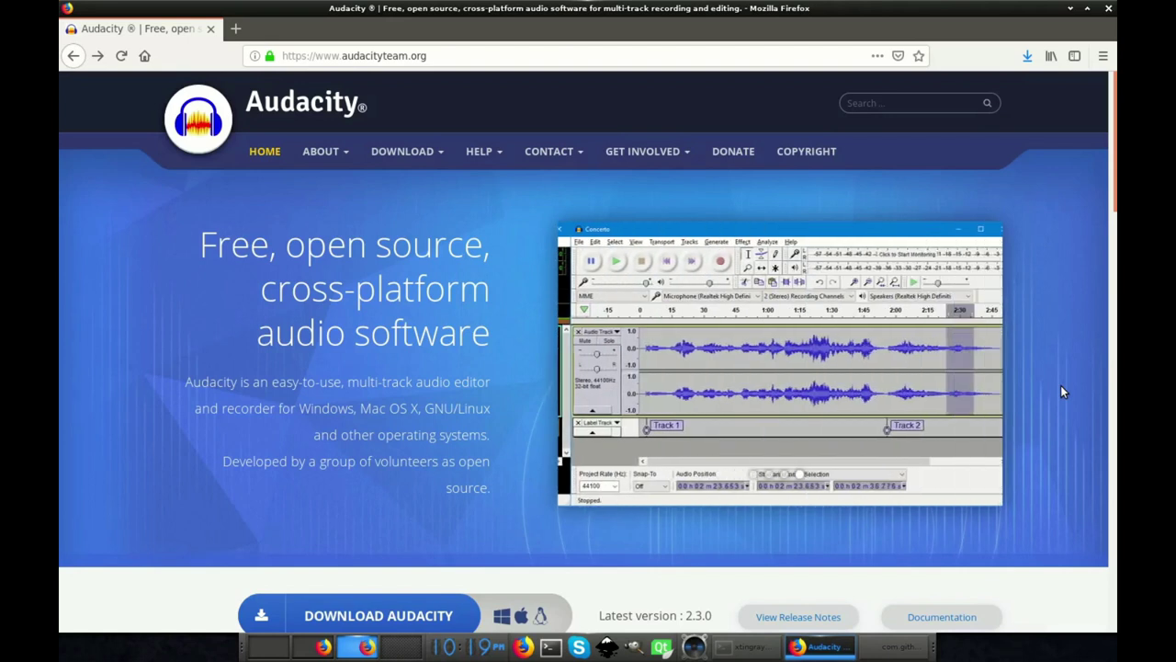
- Scroll the audacityteam.org homepage and go to the Audacity download page
{"action": "scroll", "coordinate": [1060, 386], "scroll_direction": "down", "scroll_amount": 1}
{"action": "scroll", "coordinate": [1060, 392], "scroll_direction": "down", "scroll_amount": 2}
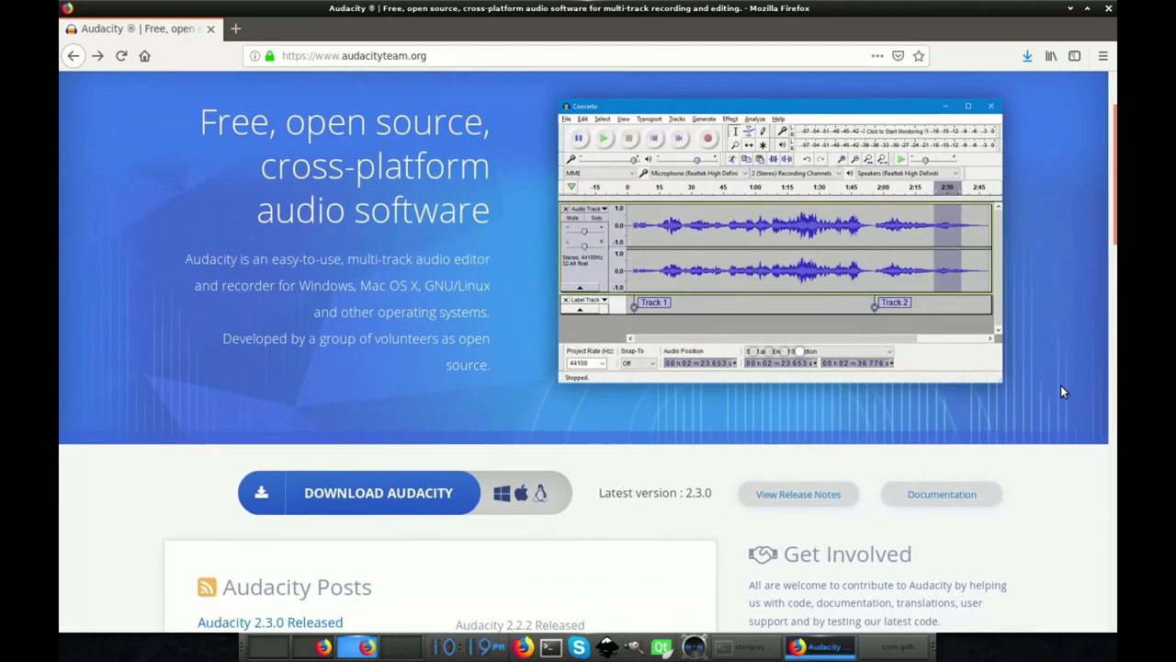
{"action": "left_click", "coordinate": [361, 504]}
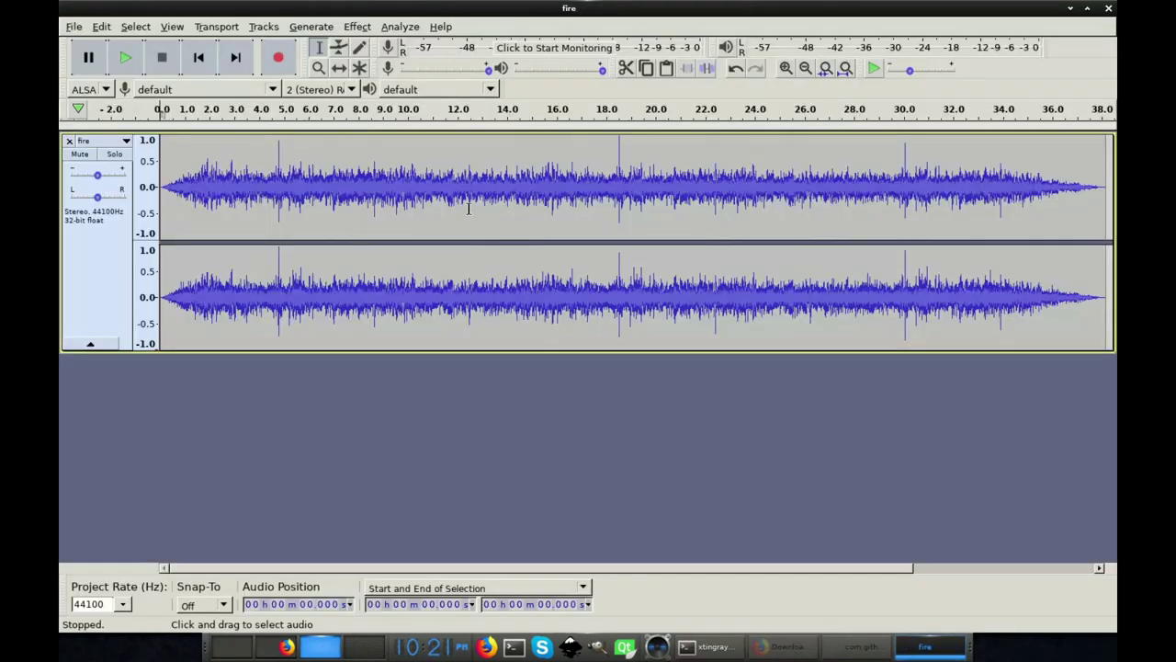
- Select roughly 12.4–18 s of the fire track and bring up the Echo effect for it
{"action": "left_click_drag", "start_coordinate": [469, 212], "coordinate": [593, 212]}
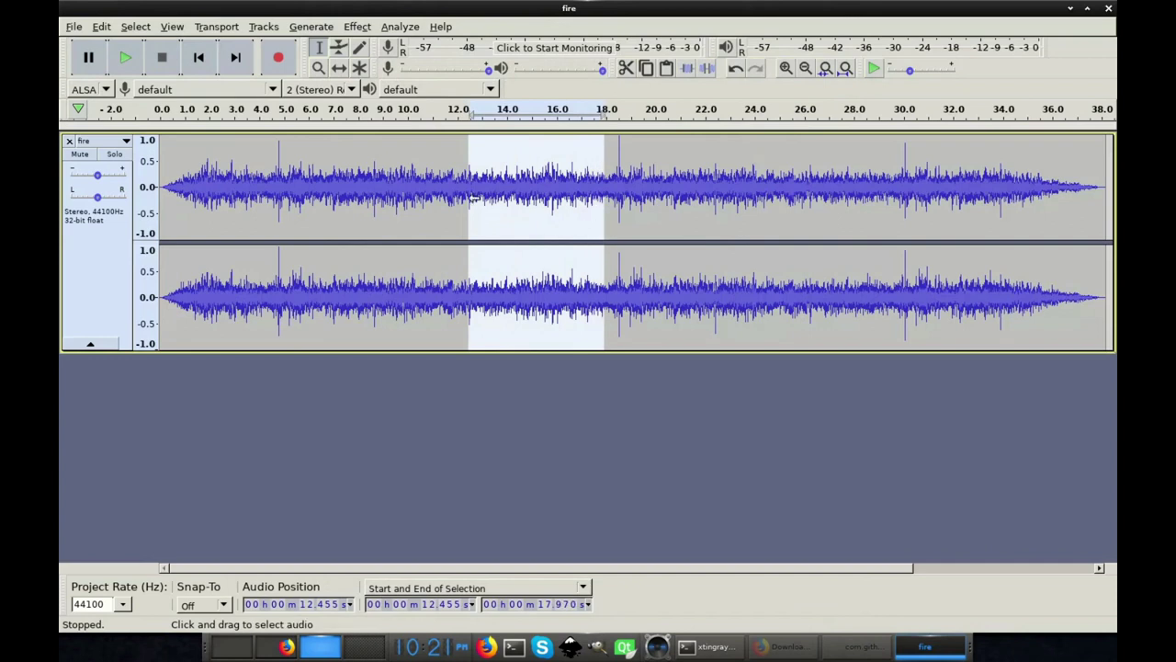
{"action": "left_click", "coordinate": [357, 26]}
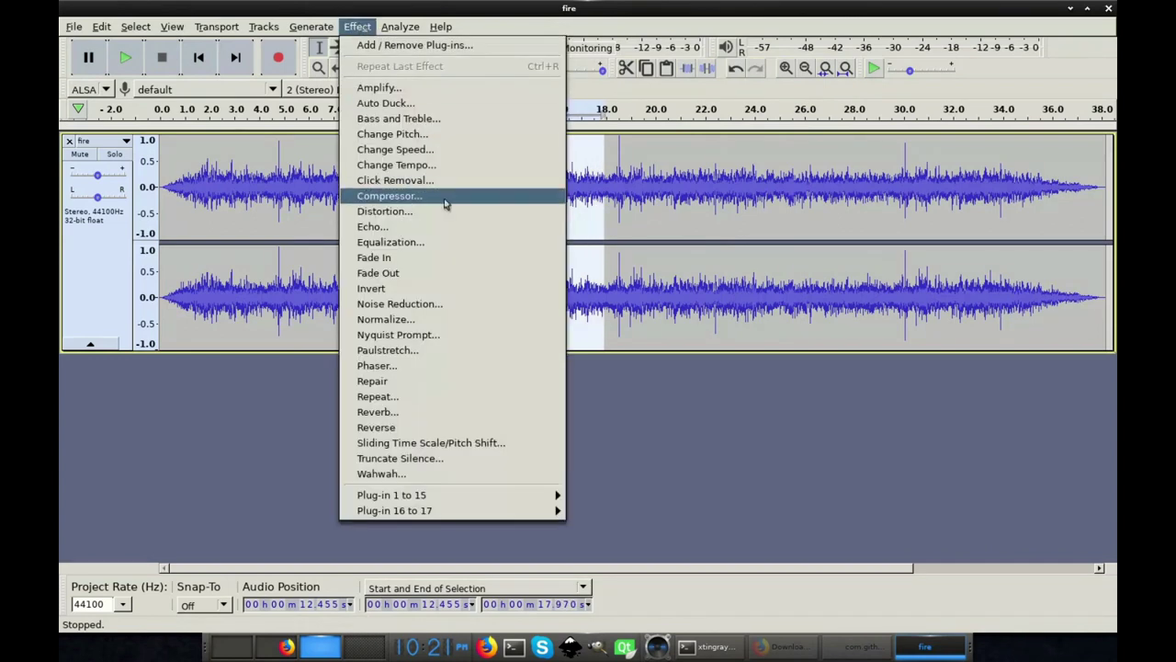
{"action": "left_click", "coordinate": [447, 227]}
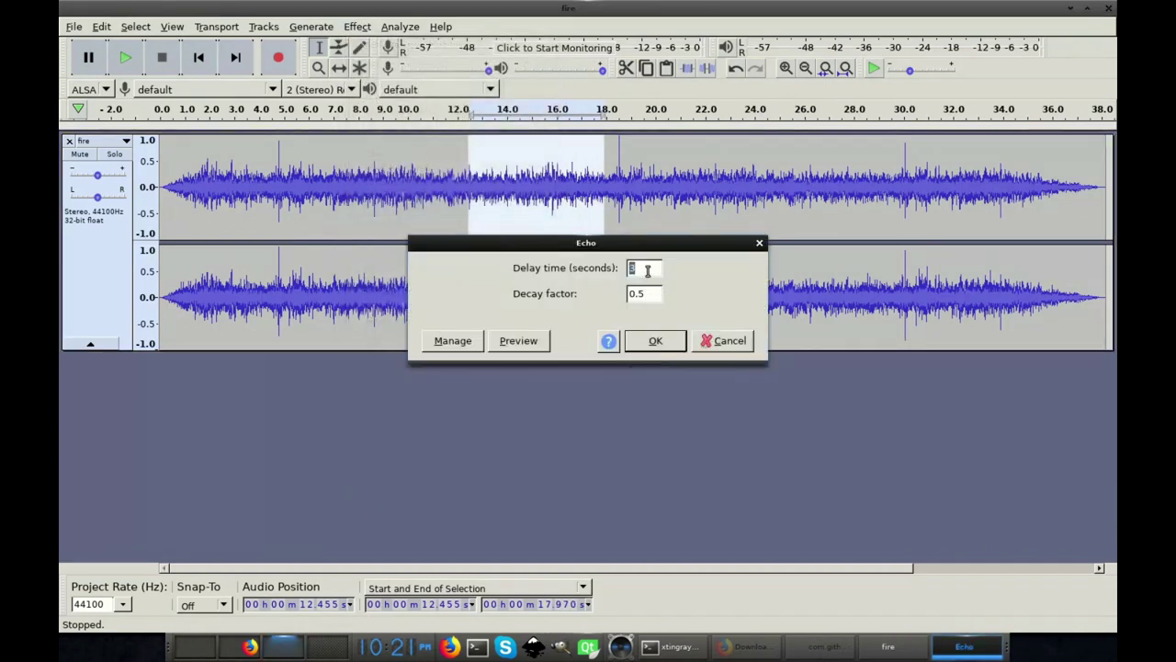